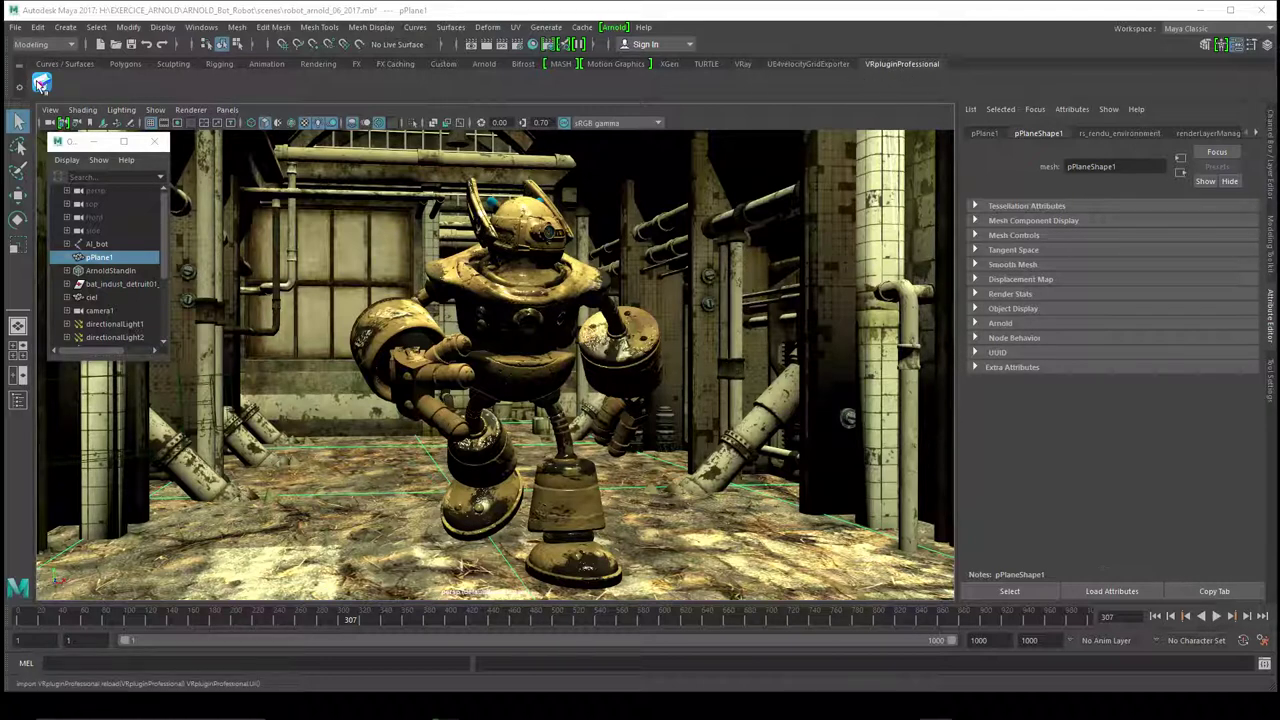
Step: Open the VR-Plugin window from the VRpluginProfessional shelf and position it at the upper right
{"action": "left_click", "coordinate": [41, 85]}
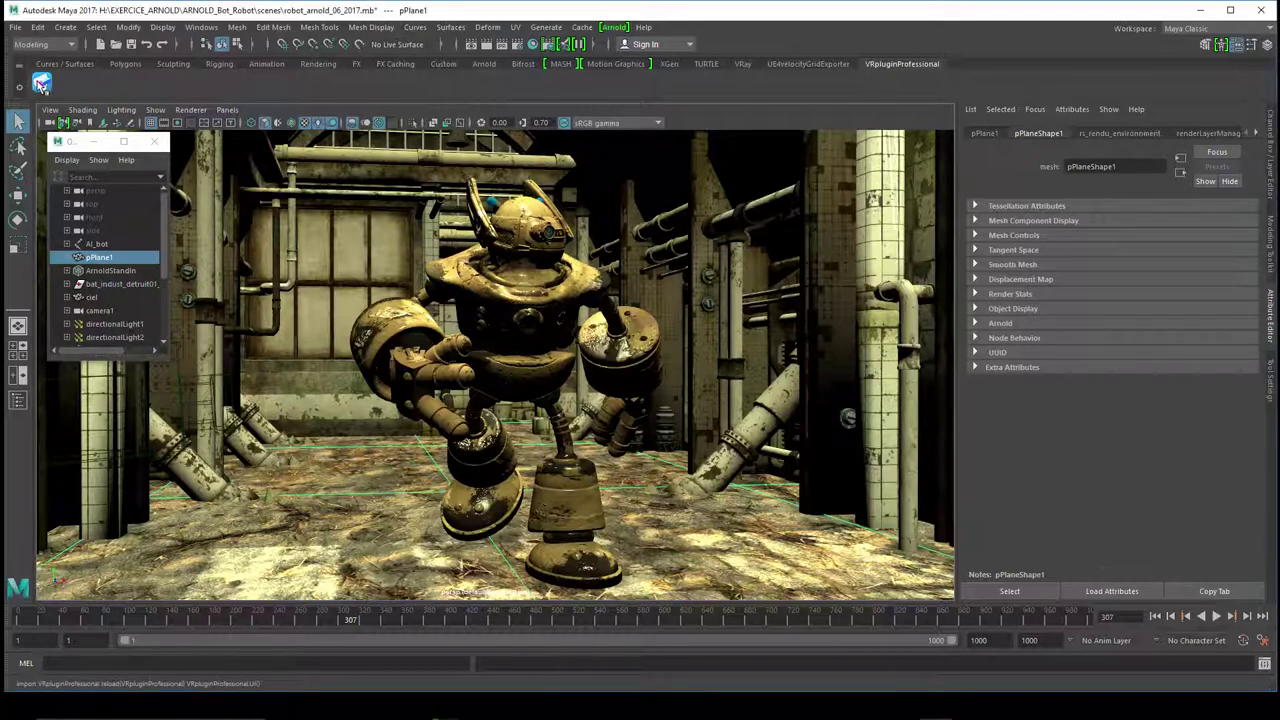
{"action": "left_click_drag", "start_coordinate": [525, 87], "coordinate": [775, 60]}
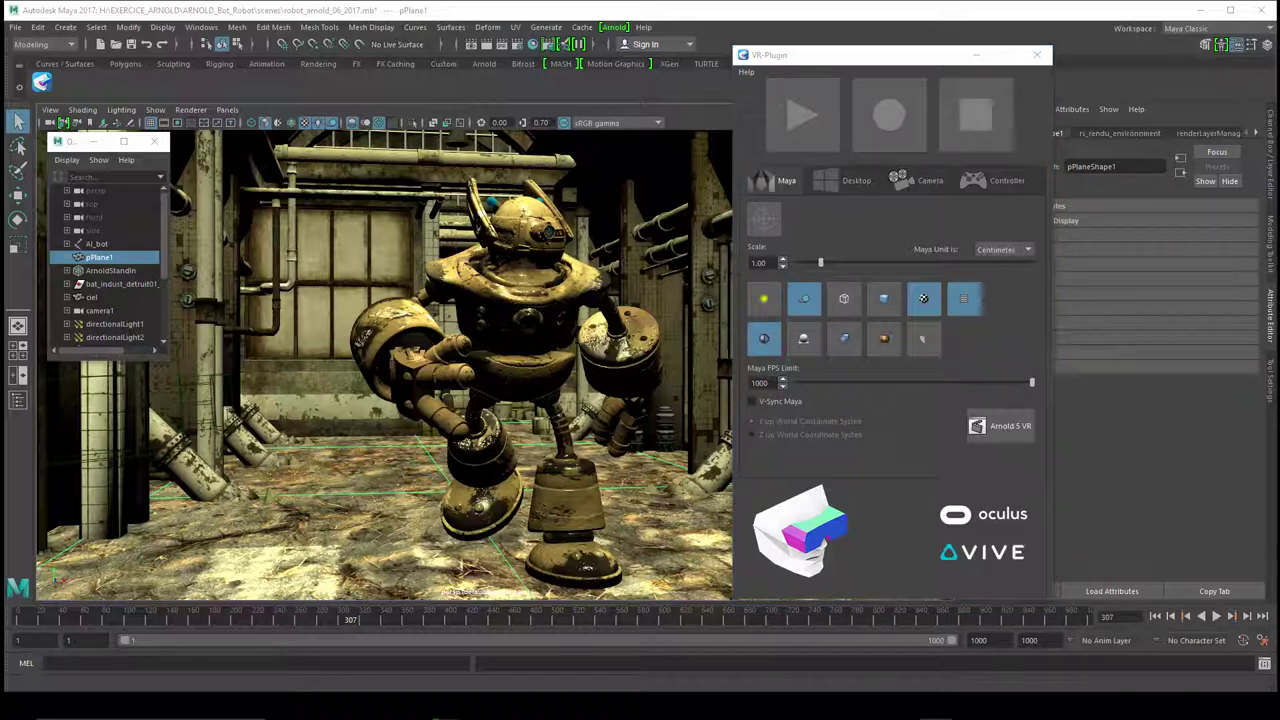
{"action": "left_click_drag", "start_coordinate": [805, 59], "coordinate": [768, 55]}
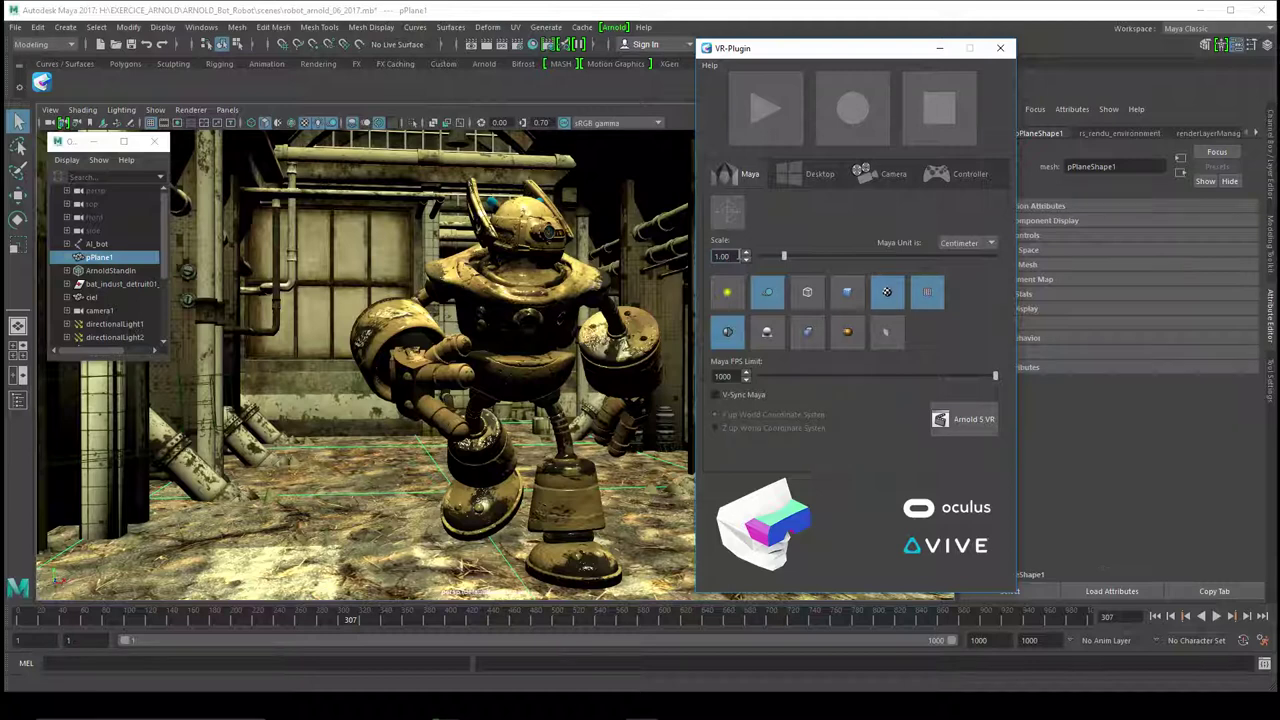
Step: Select the 1.00 scale value and shift the VR-Plugin window about 130 px further right
{"action": "left_click_drag", "start_coordinate": [737, 255], "coordinate": [701, 262]}
{"action": "left_click_drag", "start_coordinate": [834, 55], "coordinate": [966, 54]}
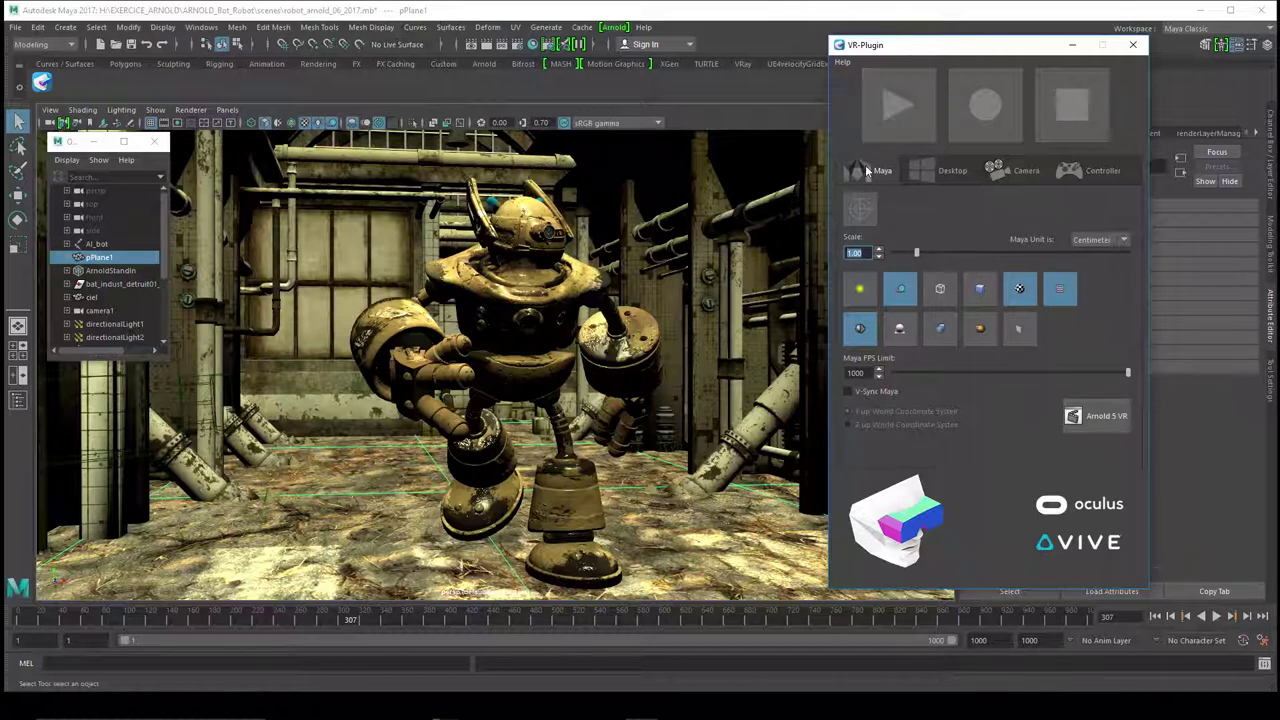
Step: Set the viewport to look through VRpluginStereoCamera via Panels > Stereo
{"action": "left_click", "coordinate": [227, 111]}
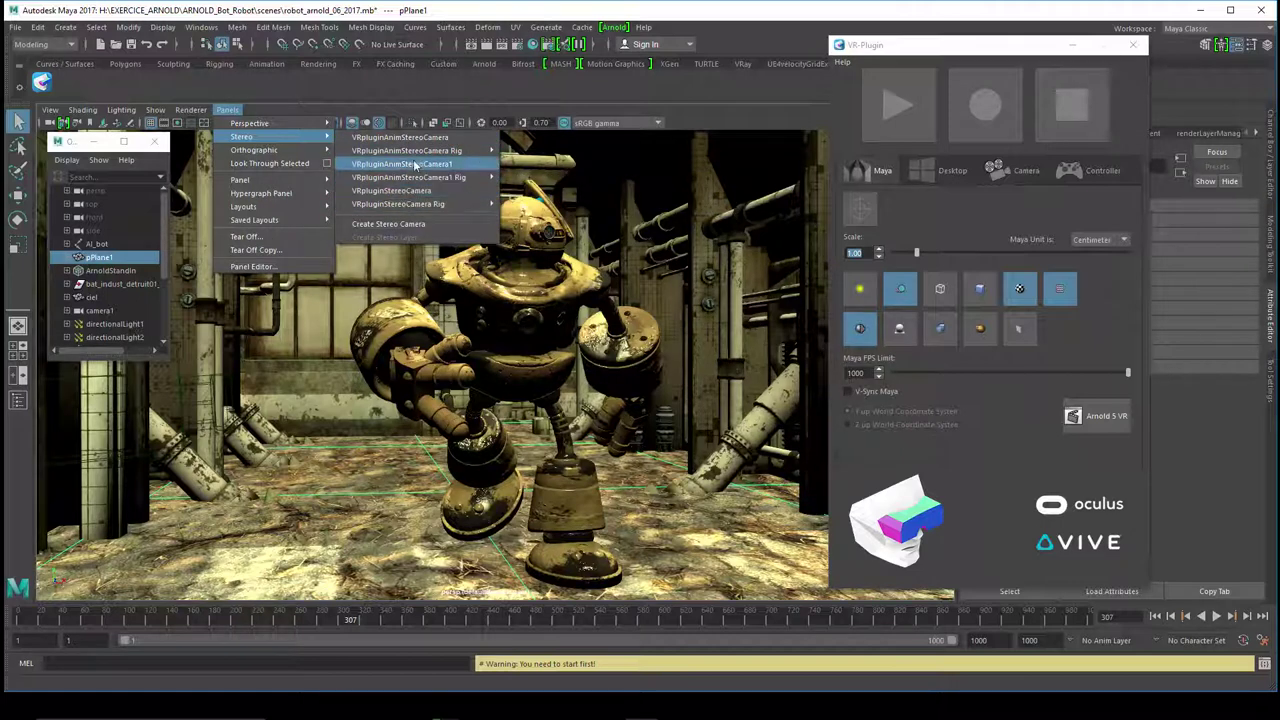
{"action": "mouse_move", "coordinate": [409, 177]}
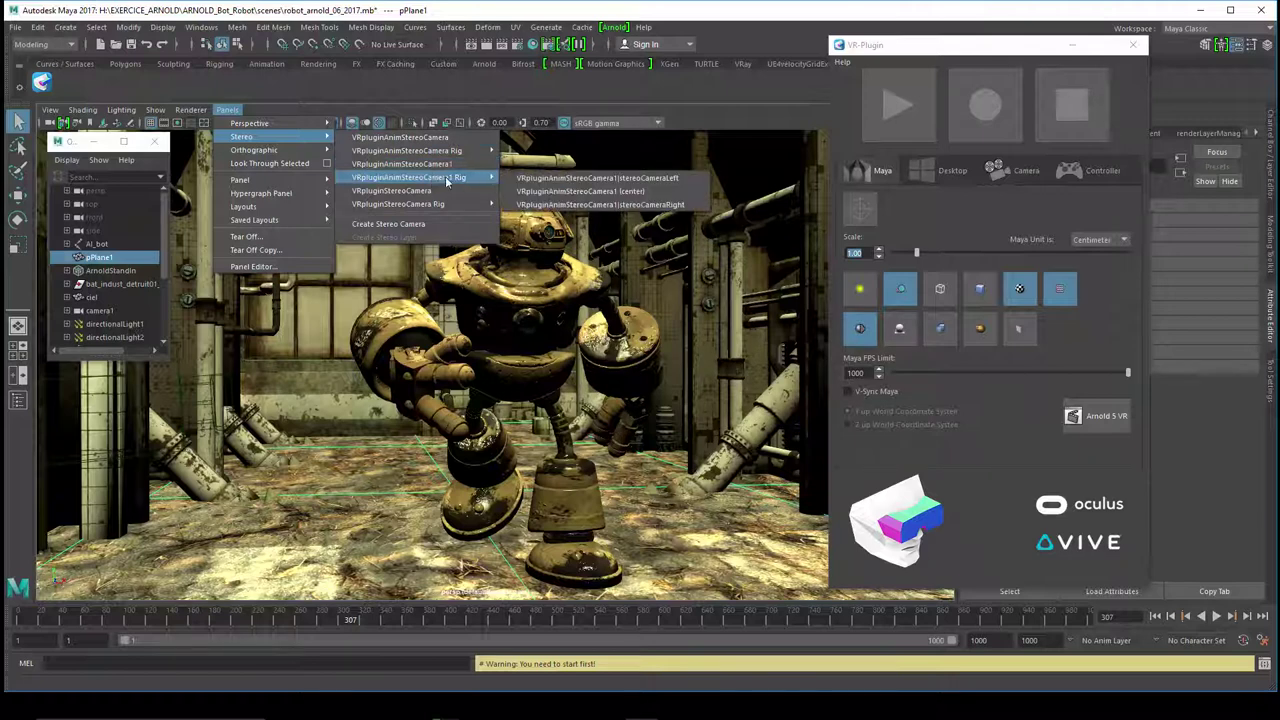
{"action": "mouse_move", "coordinate": [242, 136]}
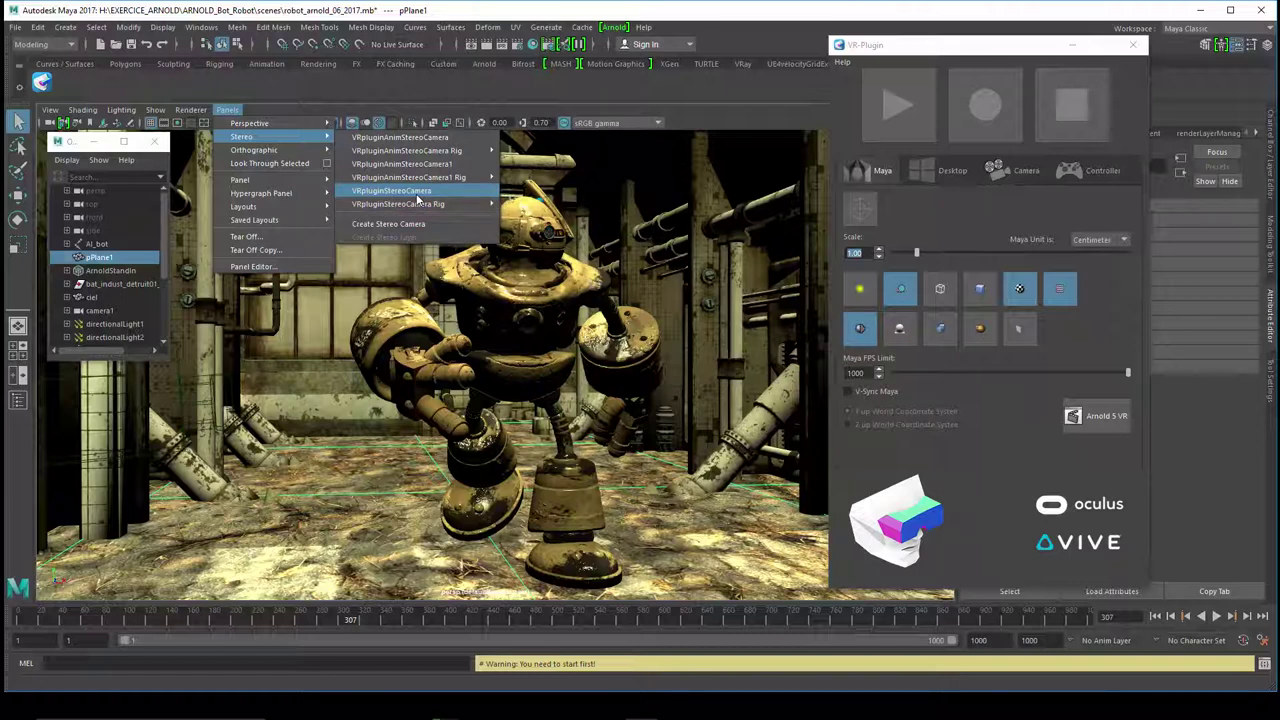
{"action": "left_click", "coordinate": [418, 201]}
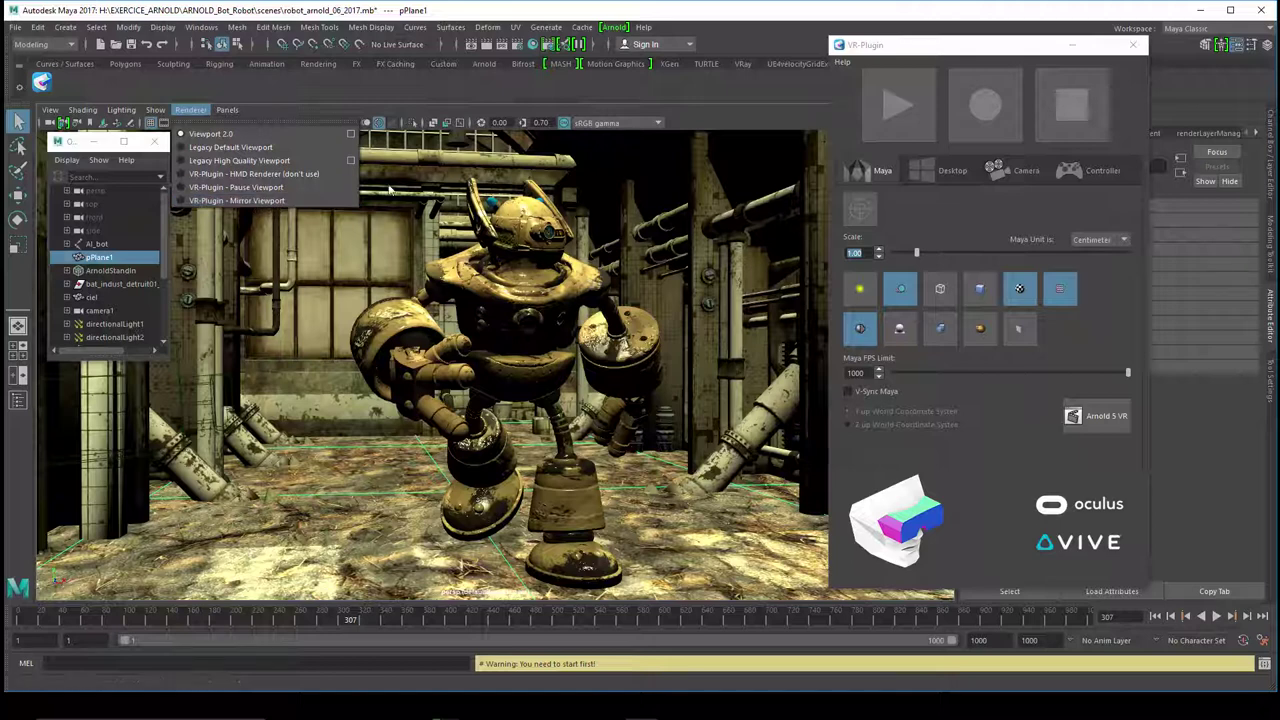
Step: Switch the viewport renderer to VR-Plugin - Mirror Viewport, leaving a black view
{"action": "left_click", "coordinate": [760, 121]}
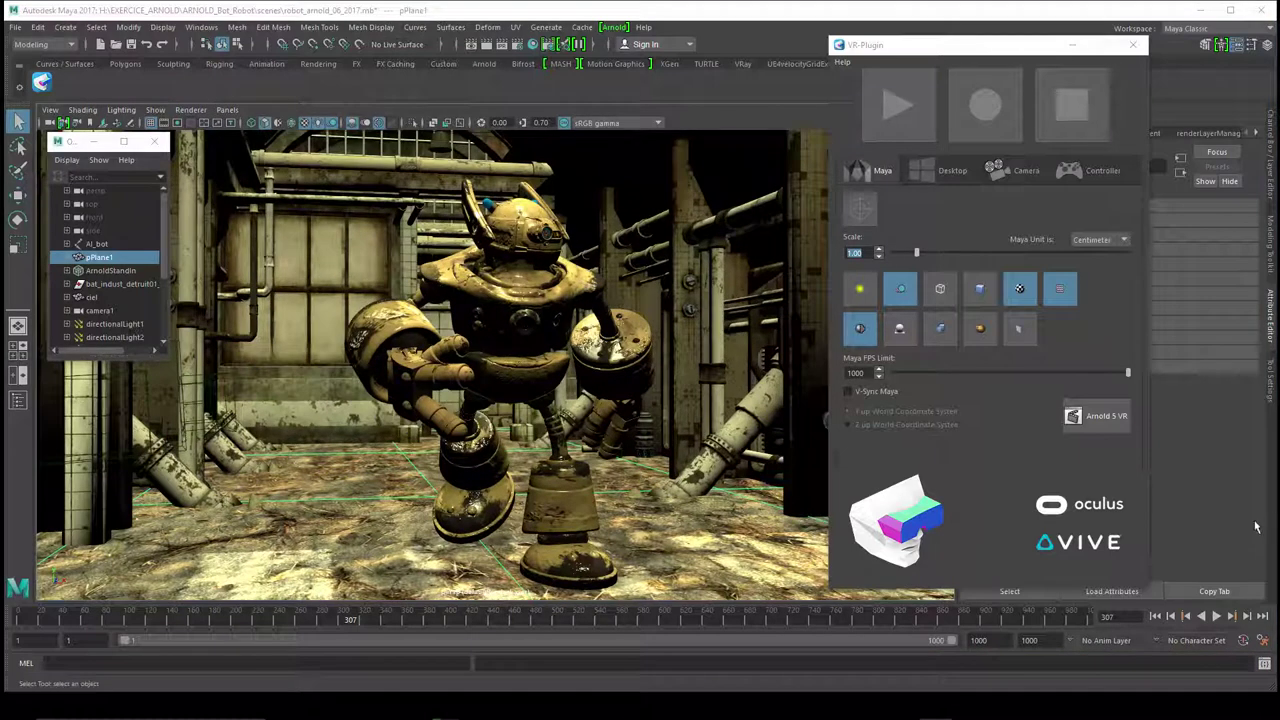
{"action": "left_click", "coordinate": [190, 110]}
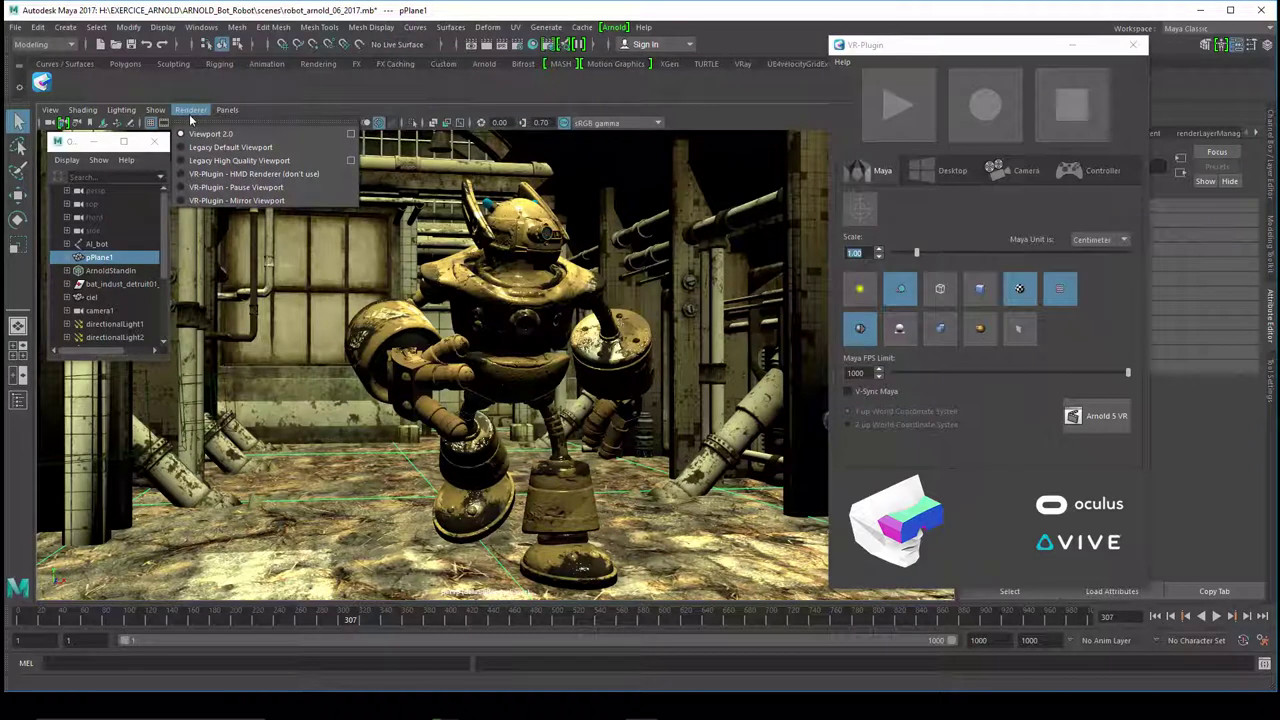
{"action": "left_click", "coordinate": [268, 203]}
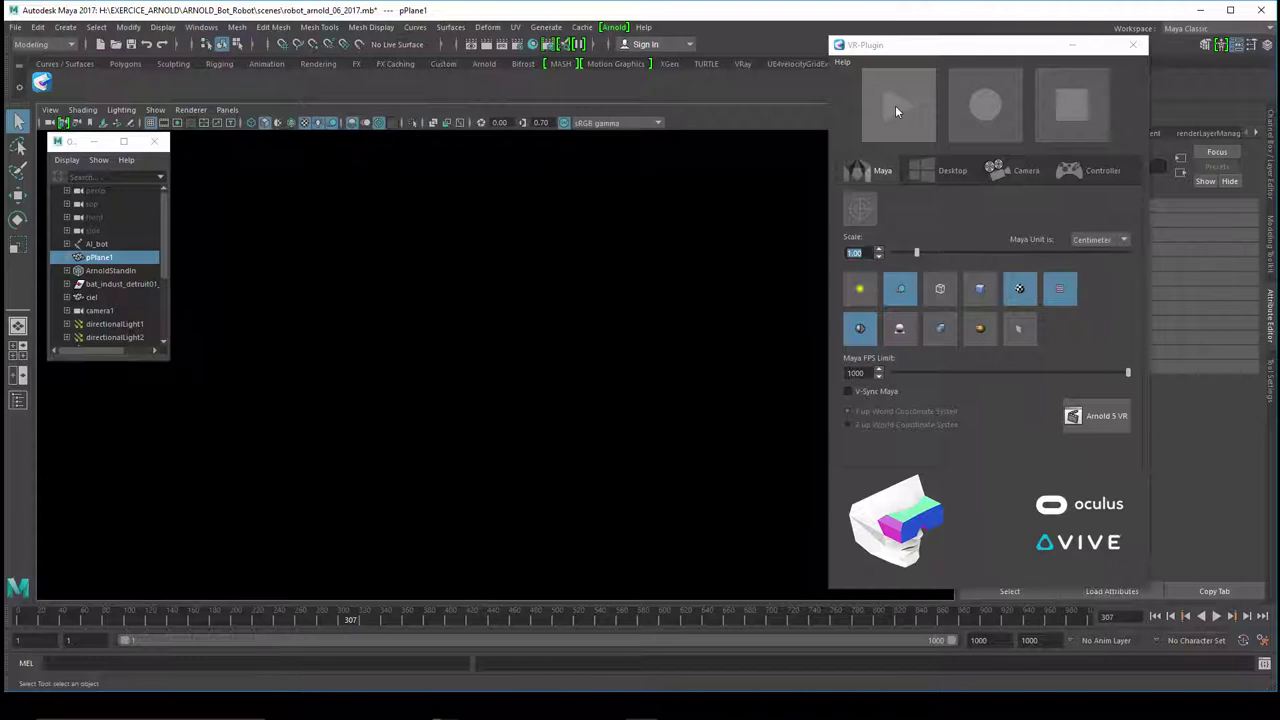
Step: Show the VR-Plugin Desktop settings and put the cursor in the Alpha 0.75 field
{"action": "left_click", "coordinate": [945, 170]}
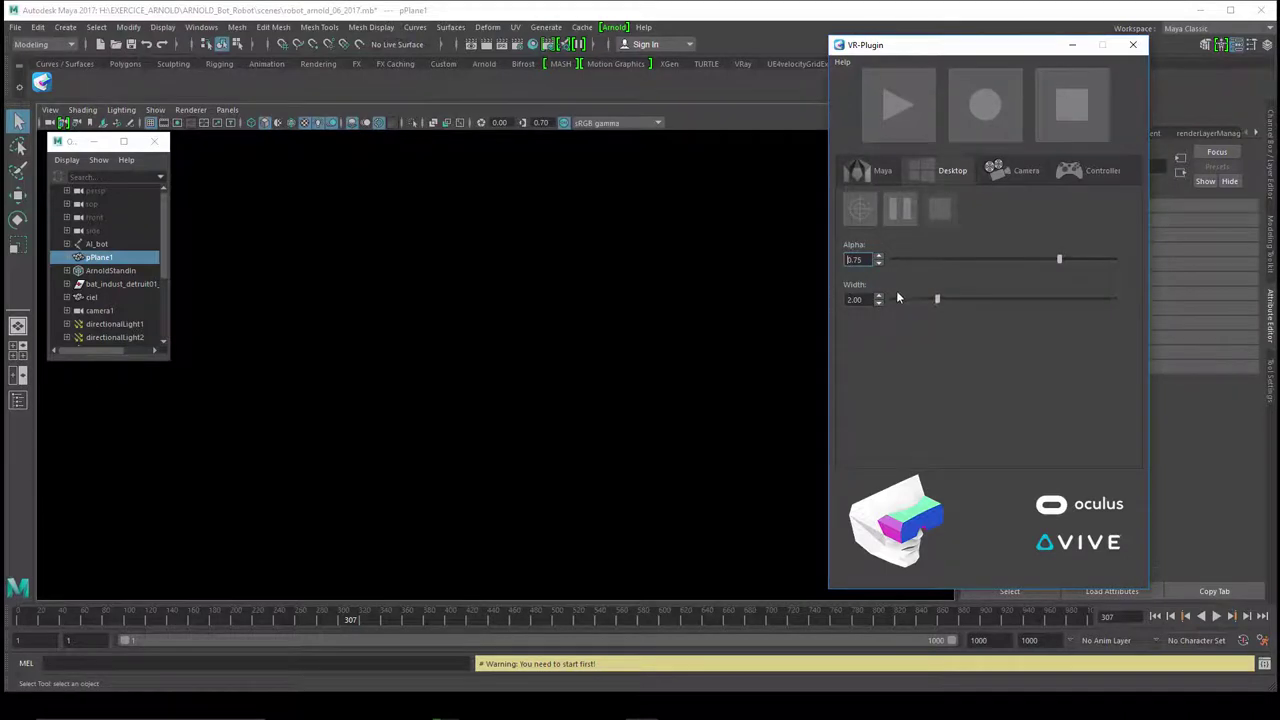
{"action": "left_click", "coordinate": [848, 259]}
Step: Browse the VR-Plugin Camera and Controller tabs, then return to the Maya tab
{"action": "left_click", "coordinate": [1010, 172]}
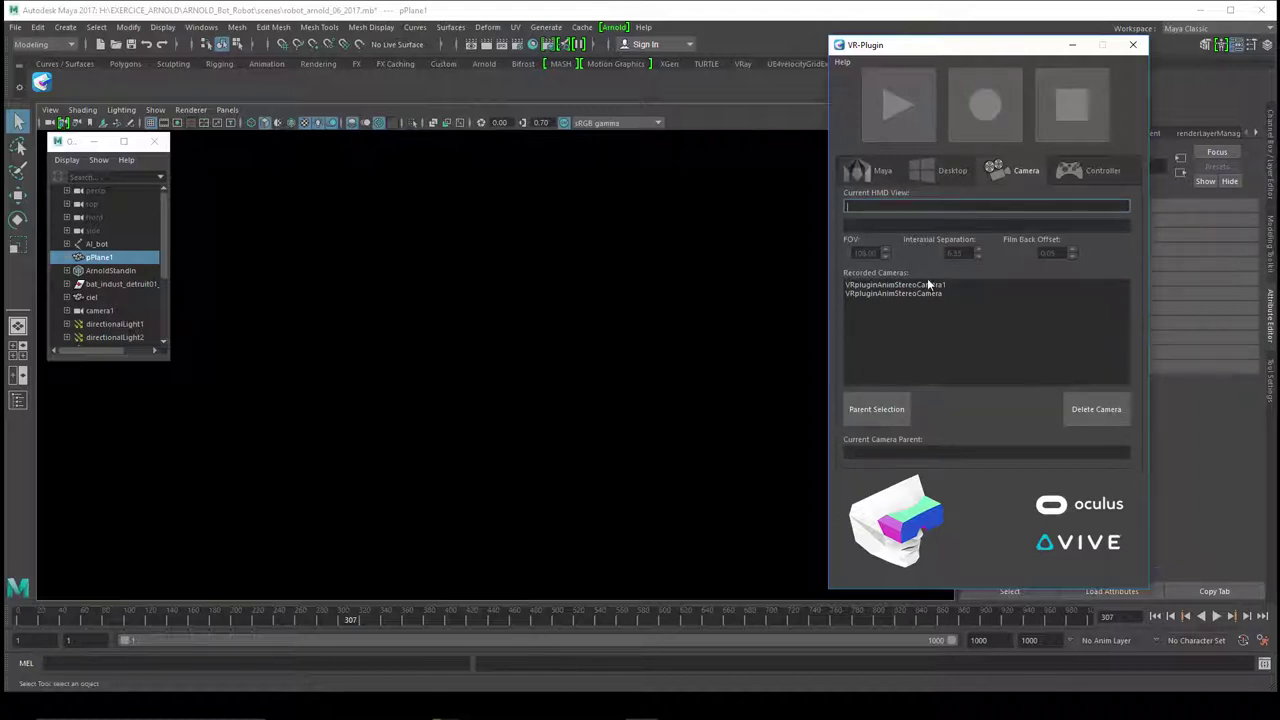
{"action": "left_click", "coordinate": [1086, 167]}
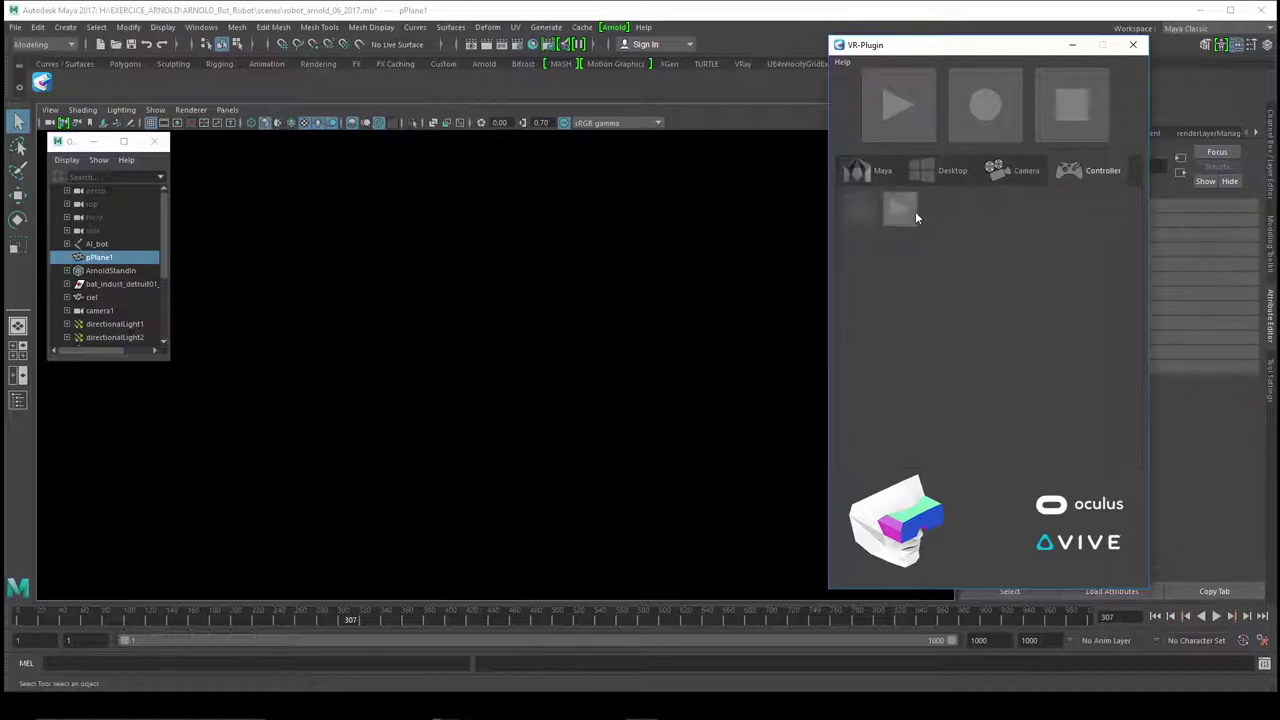
{"action": "left_click", "coordinate": [880, 170]}
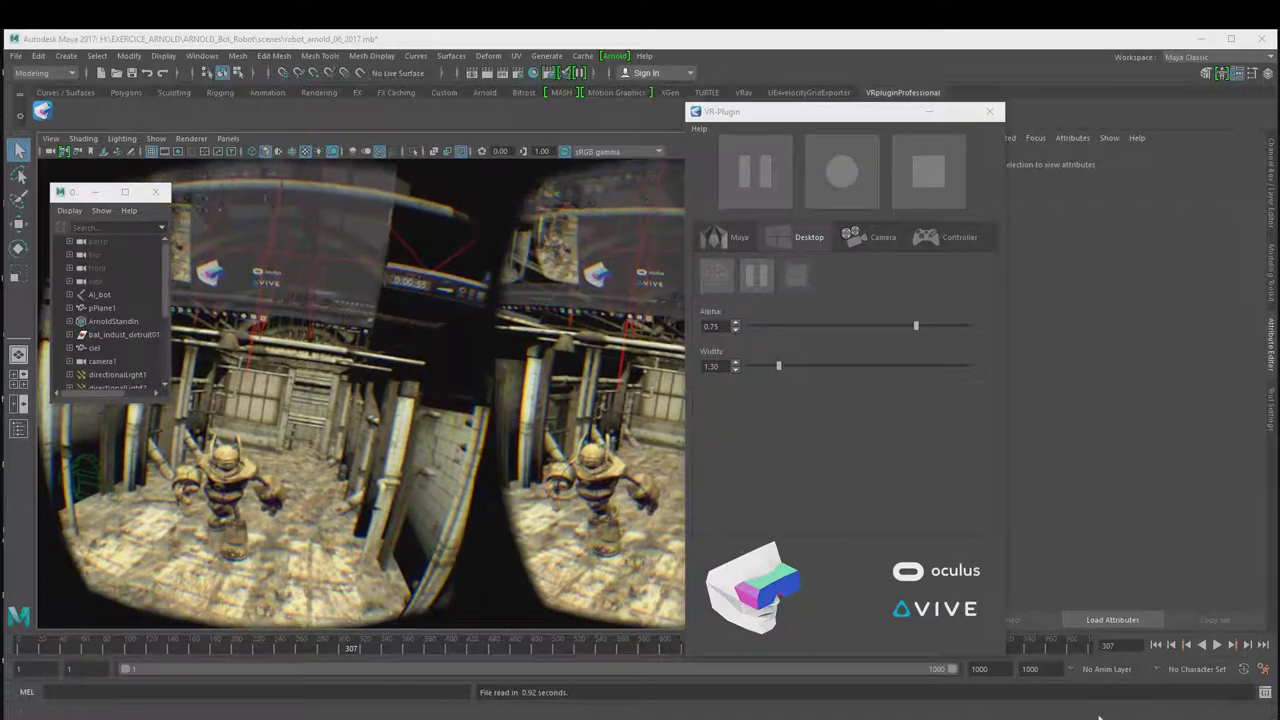
Step: Play the animation forward so the robot moves through the corridor
{"action": "left_click", "coordinate": [1217, 645]}
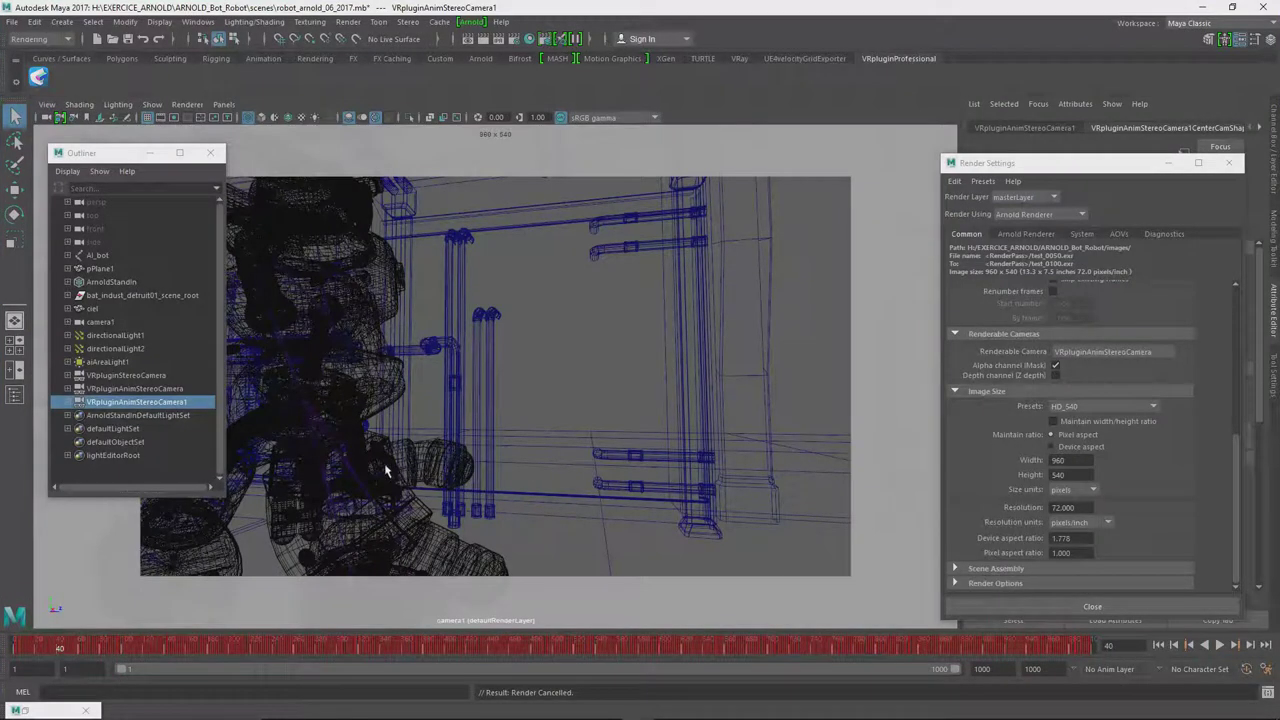
Step: Look through VRpluginAnimStereoCamera1 in the viewport via Panels > Stereo
{"action": "left_click", "coordinate": [220, 105]}
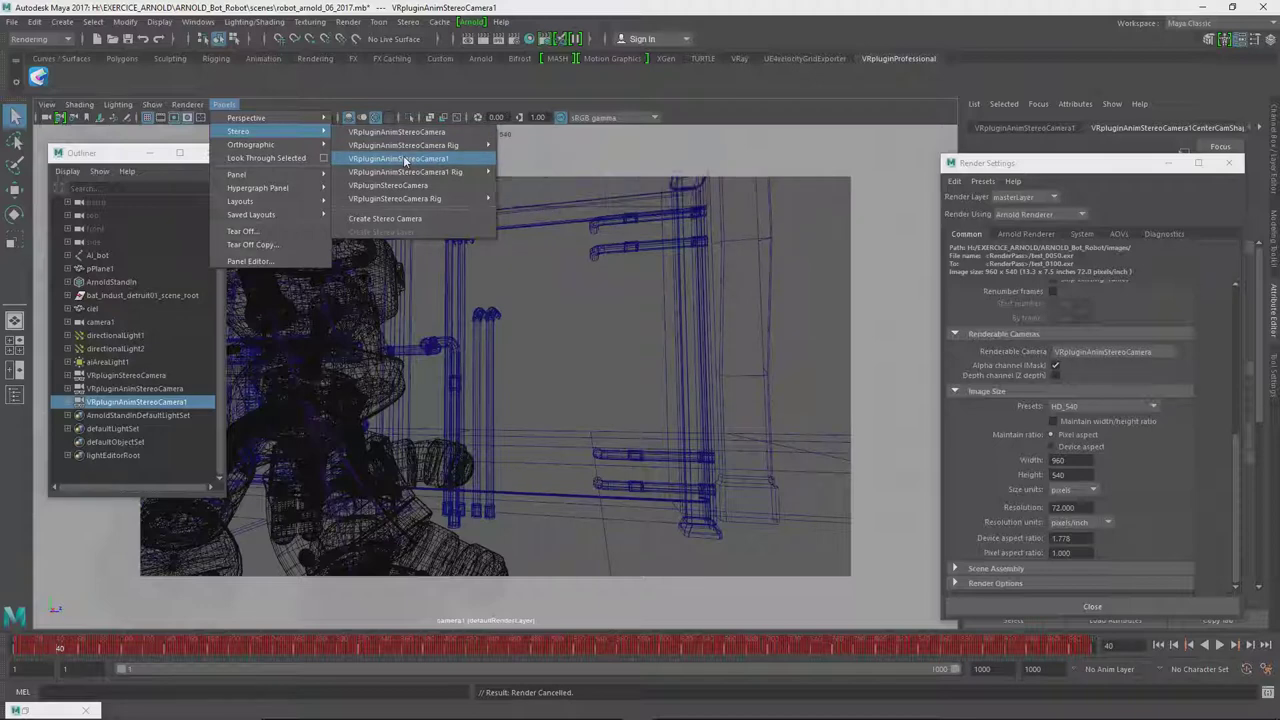
{"action": "mouse_move", "coordinate": [238, 131]}
{"action": "left_click", "coordinate": [393, 160]}
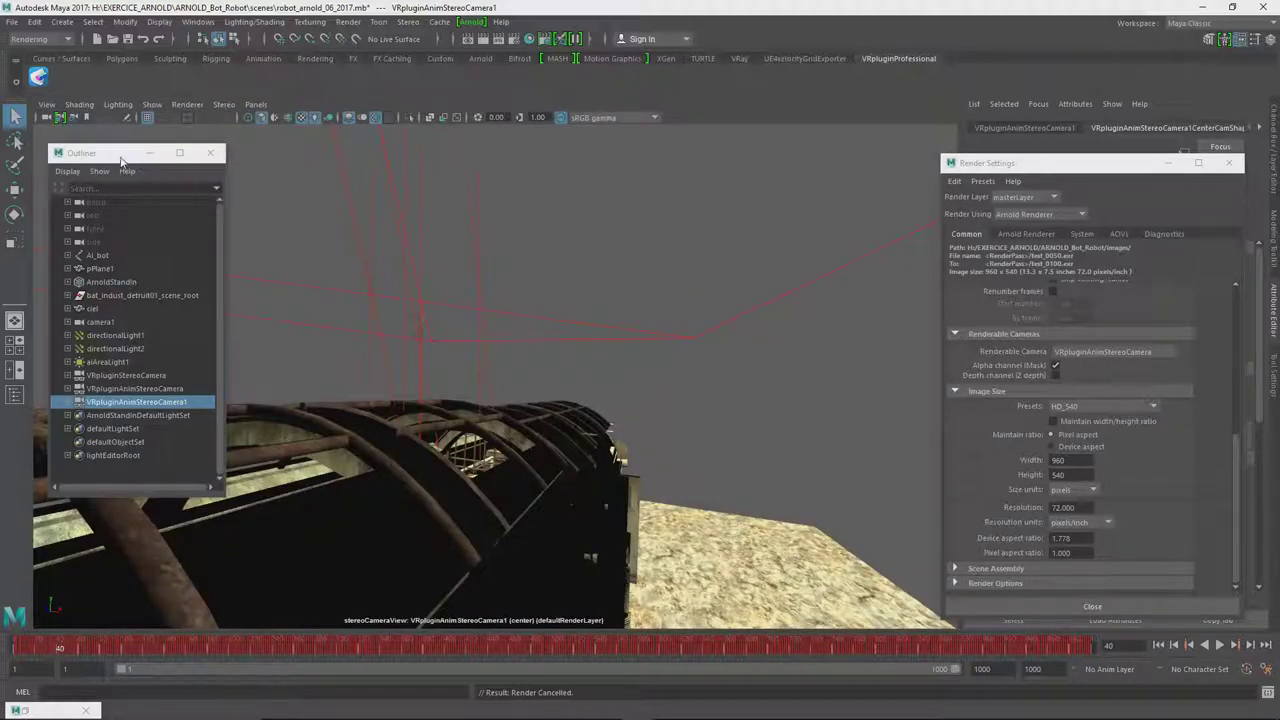
Step: Move the Outliner aside, play with Alt+V, and scrub the timeline to frame 557
{"action": "mouse_move", "coordinate": [121, 157]}
{"action": "left_mouse_down"}
{"action": "mouse_move", "coordinate": [117, 126]}
{"action": "mouse_move", "coordinate": [980, 130]}
{"action": "left_mouse_up"}
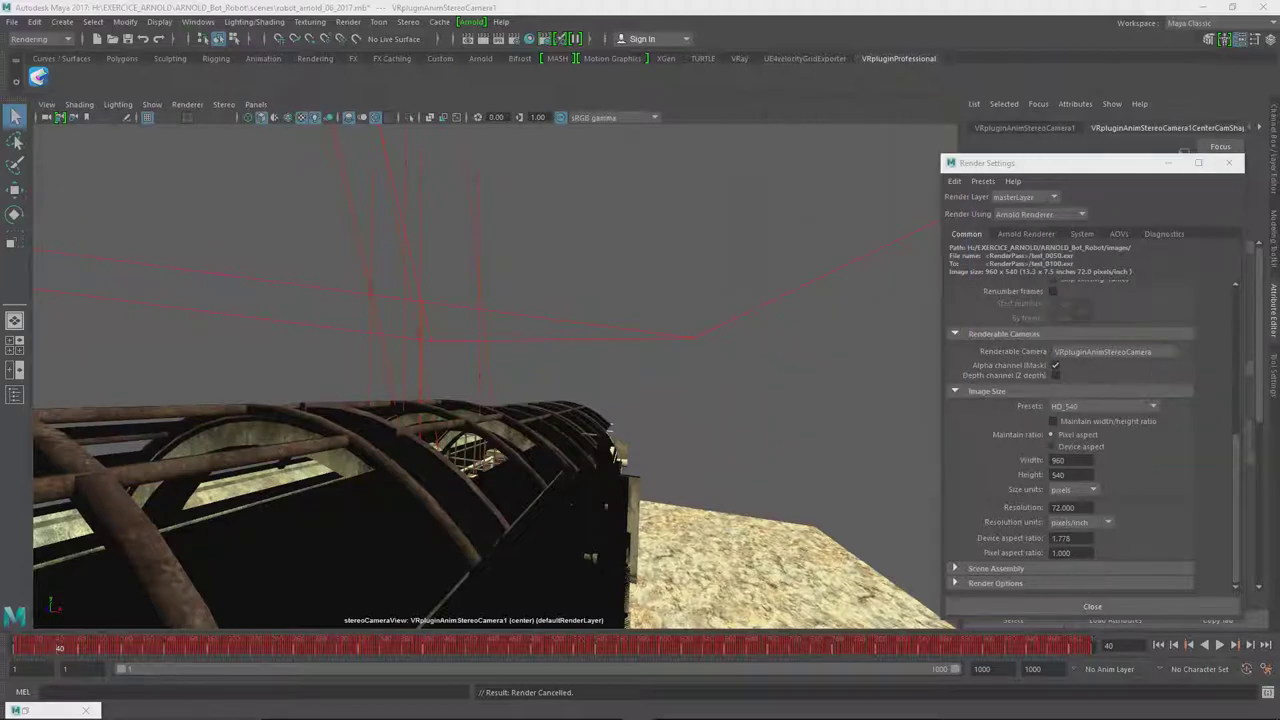
{"action": "key", "text": "alt+v"}
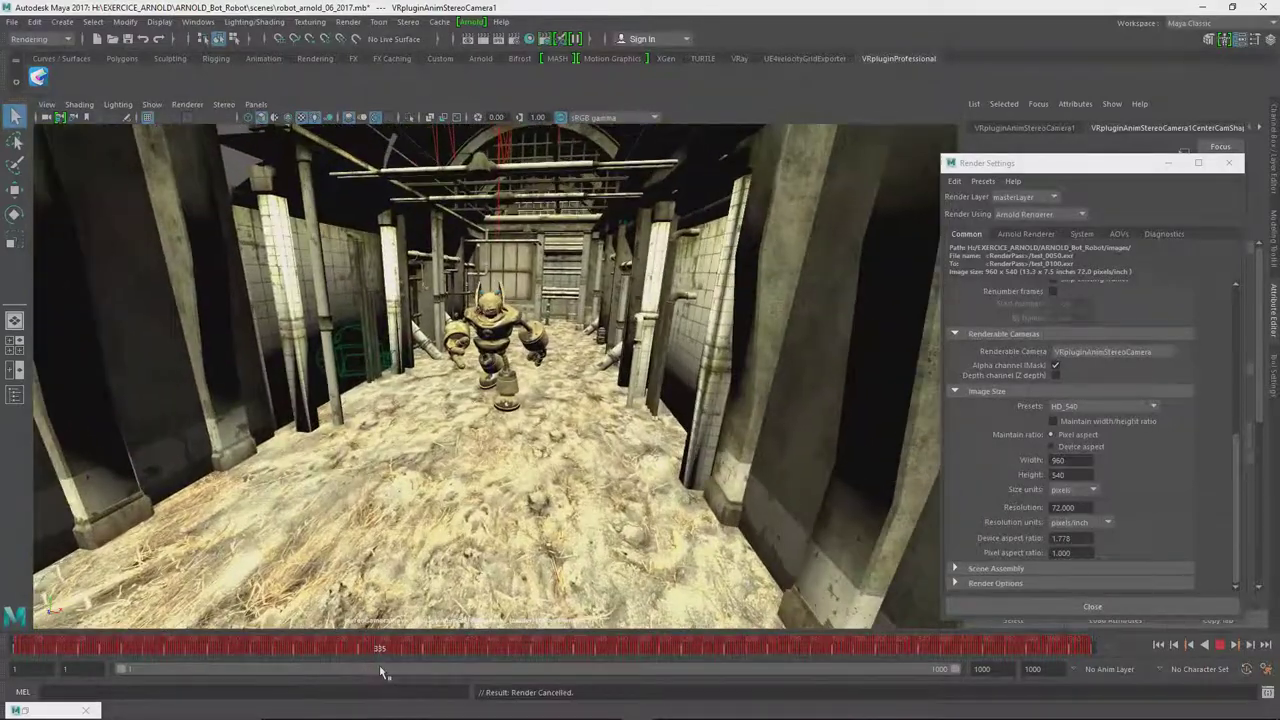
{"action": "mouse_move", "coordinate": [380, 673]}
{"action": "left_mouse_down"}
{"action": "mouse_move", "coordinate": [497, 650]}
{"action": "mouse_move", "coordinate": [733, 645]}
{"action": "mouse_move", "coordinate": [800, 622]}
{"action": "mouse_move", "coordinate": [851, 529]}
{"action": "mouse_move", "coordinate": [875, 617]}
{"action": "mouse_move", "coordinate": [955, 620]}
{"action": "mouse_move", "coordinate": [616, 612]}
{"action": "left_mouse_up"}
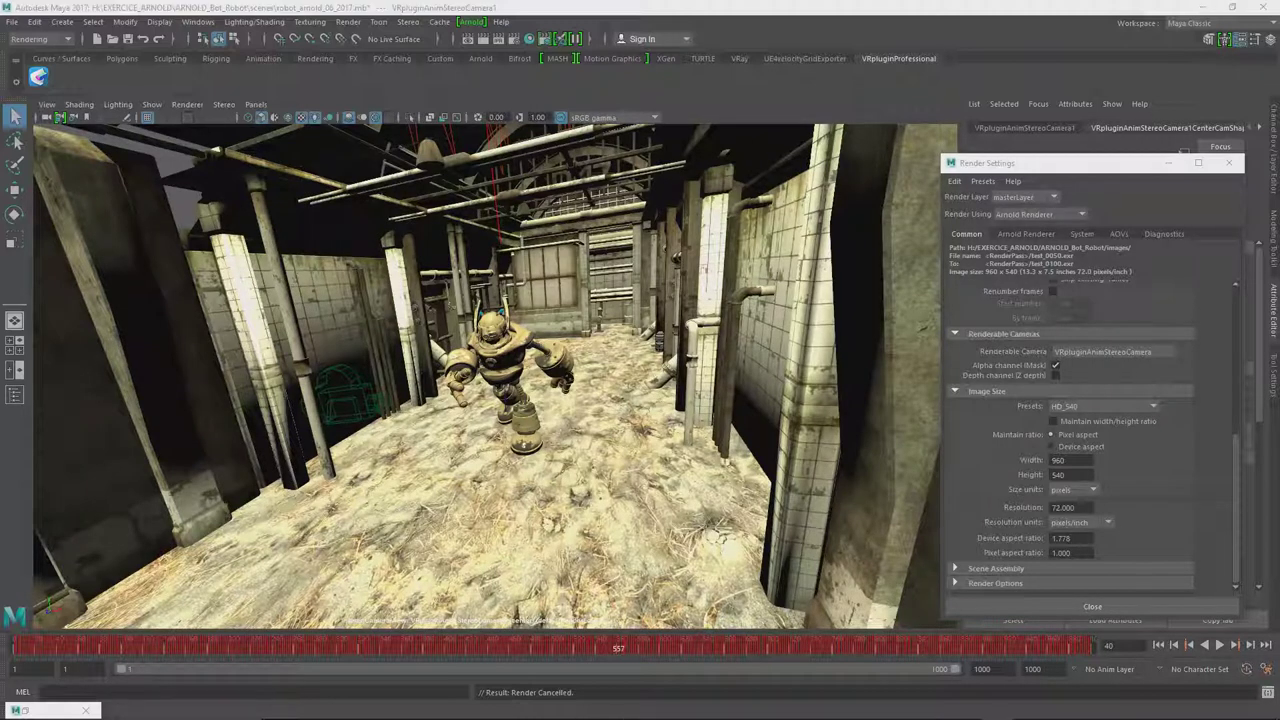
Step: Open Arnold RenderView and refresh it with Render > Update Full Scene
{"action": "left_click", "coordinate": [466, 21]}
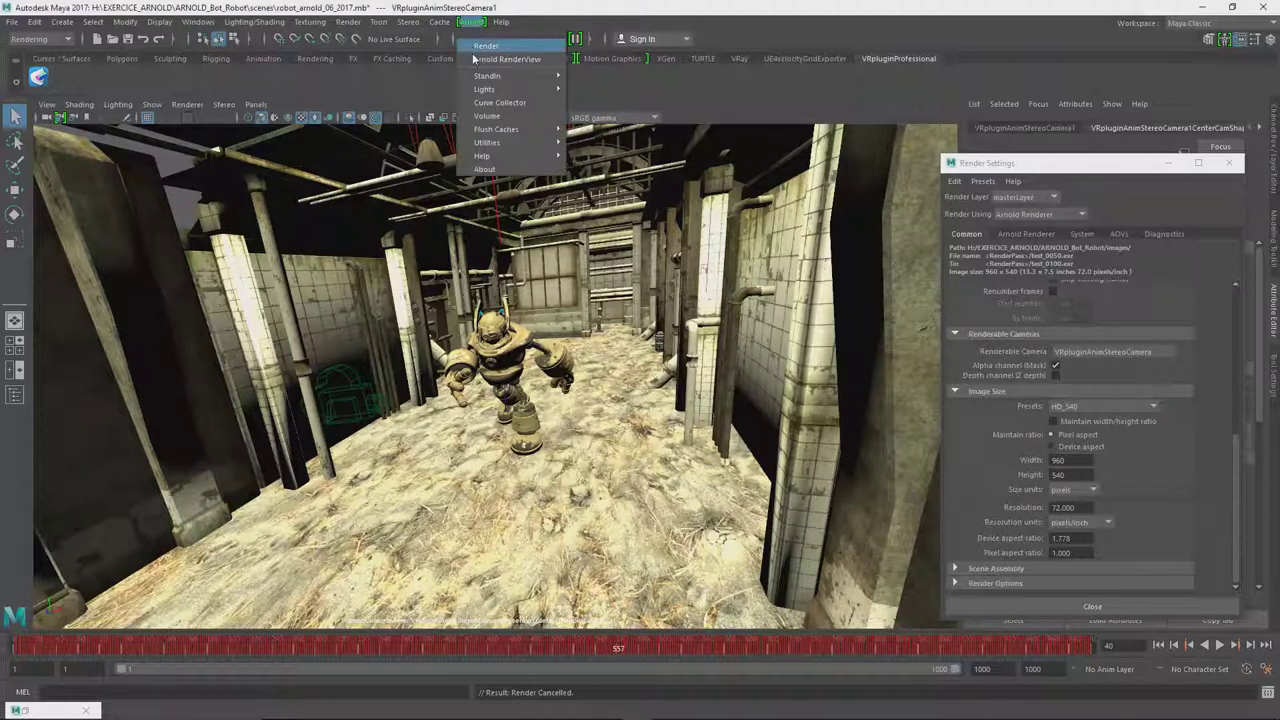
{"action": "left_click", "coordinate": [490, 60]}
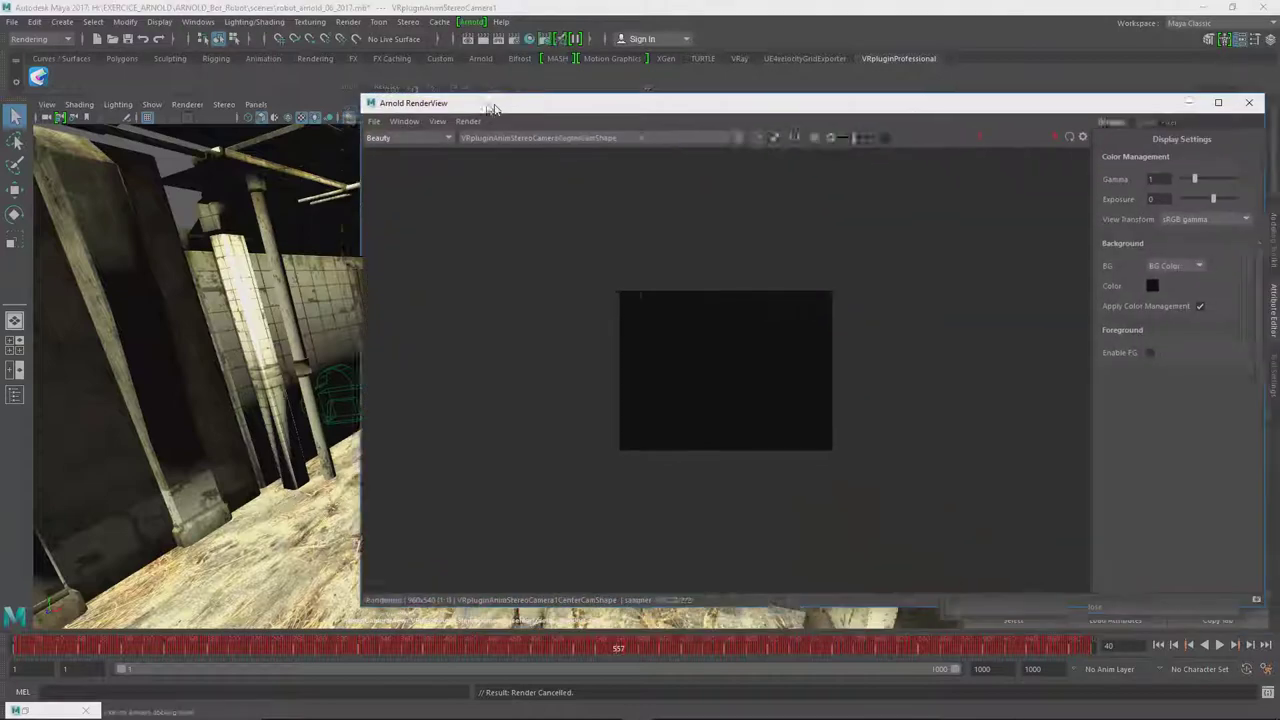
{"action": "left_click", "coordinate": [390, 94]}
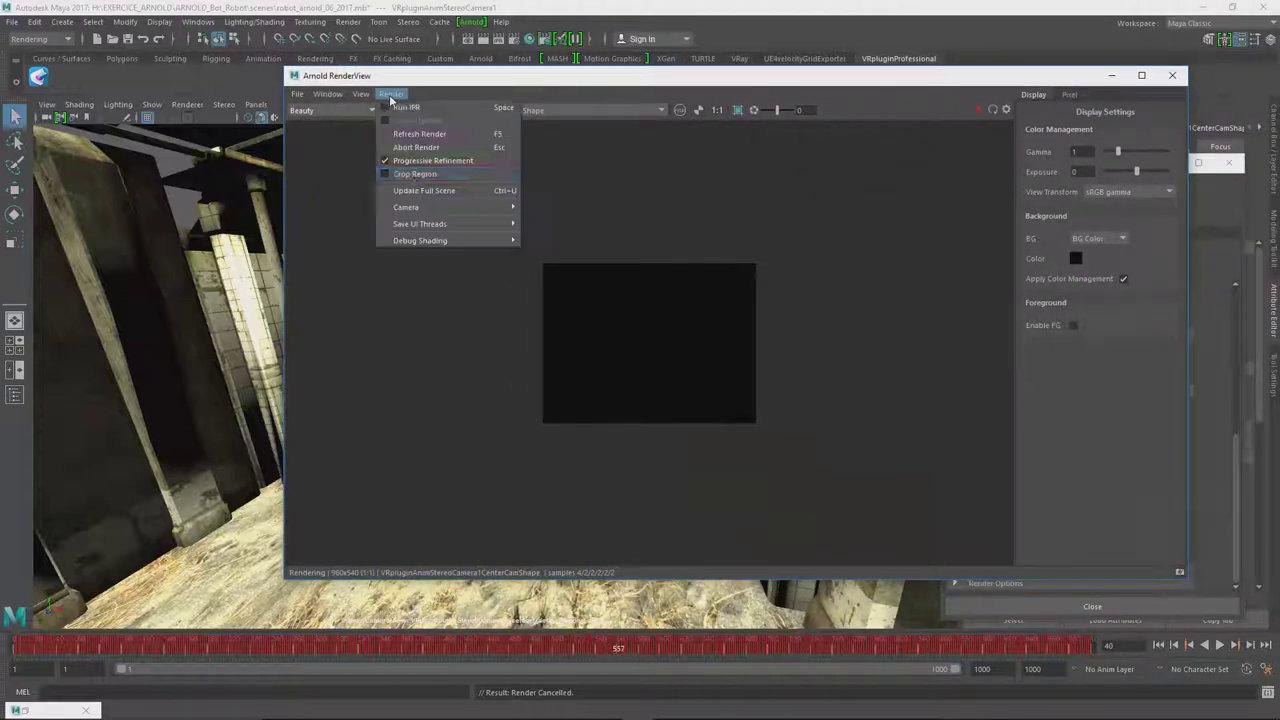
{"action": "left_click", "coordinate": [416, 190]}
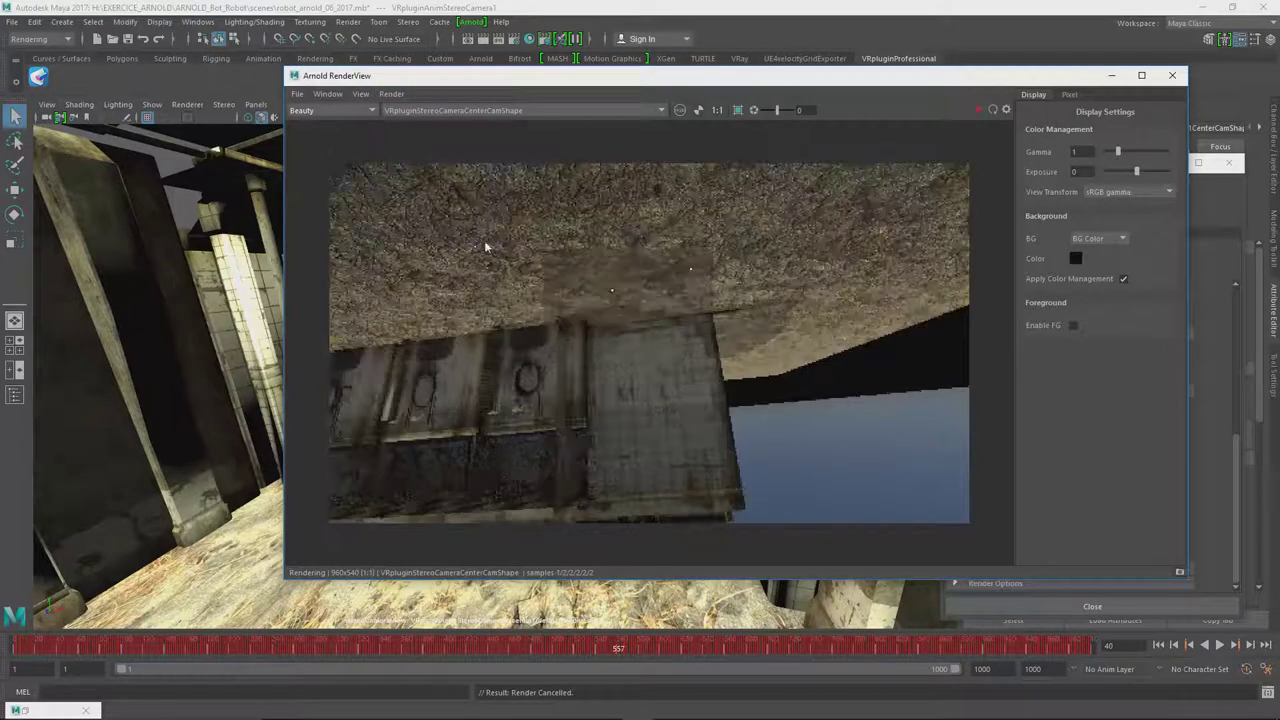
Step: Render through VRpluginAnimStereoCamera1CenterCamShape and reposition the RenderView window up and right
{"action": "left_click_drag", "start_coordinate": [488, 76], "coordinate": [408, 73]}
{"action": "left_click", "coordinate": [407, 107]}
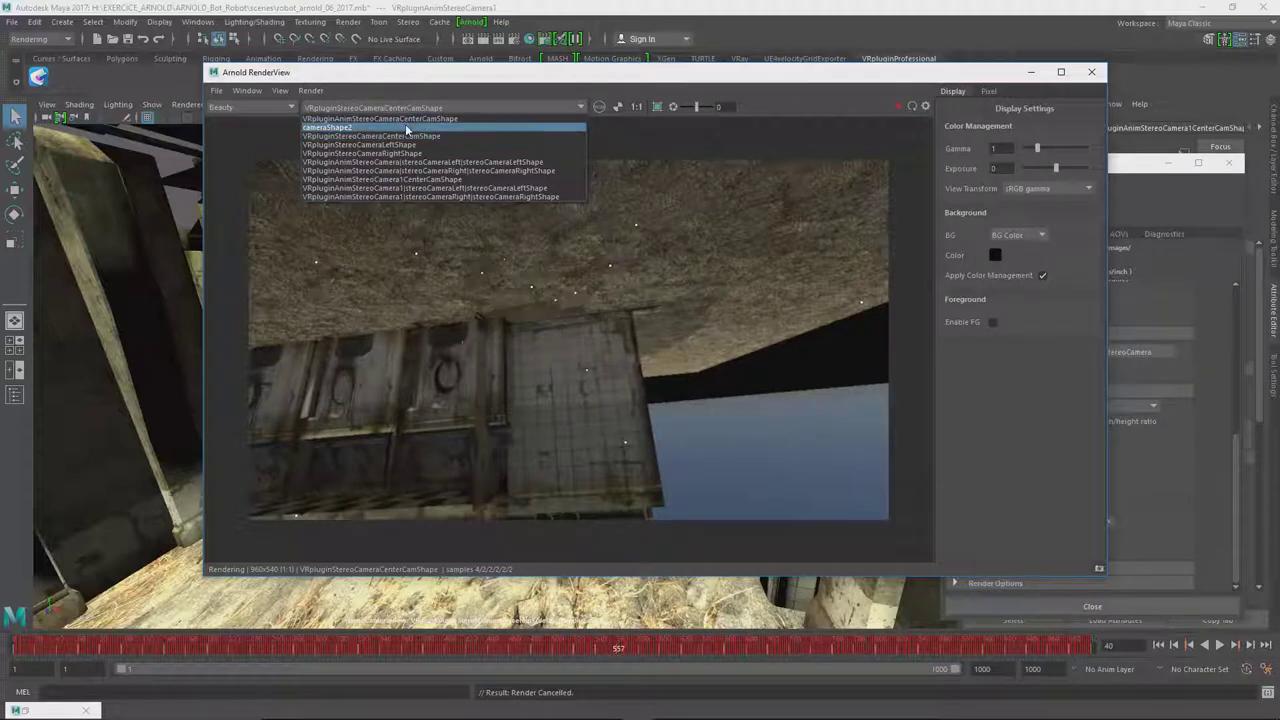
{"action": "left_click", "coordinate": [400, 119]}
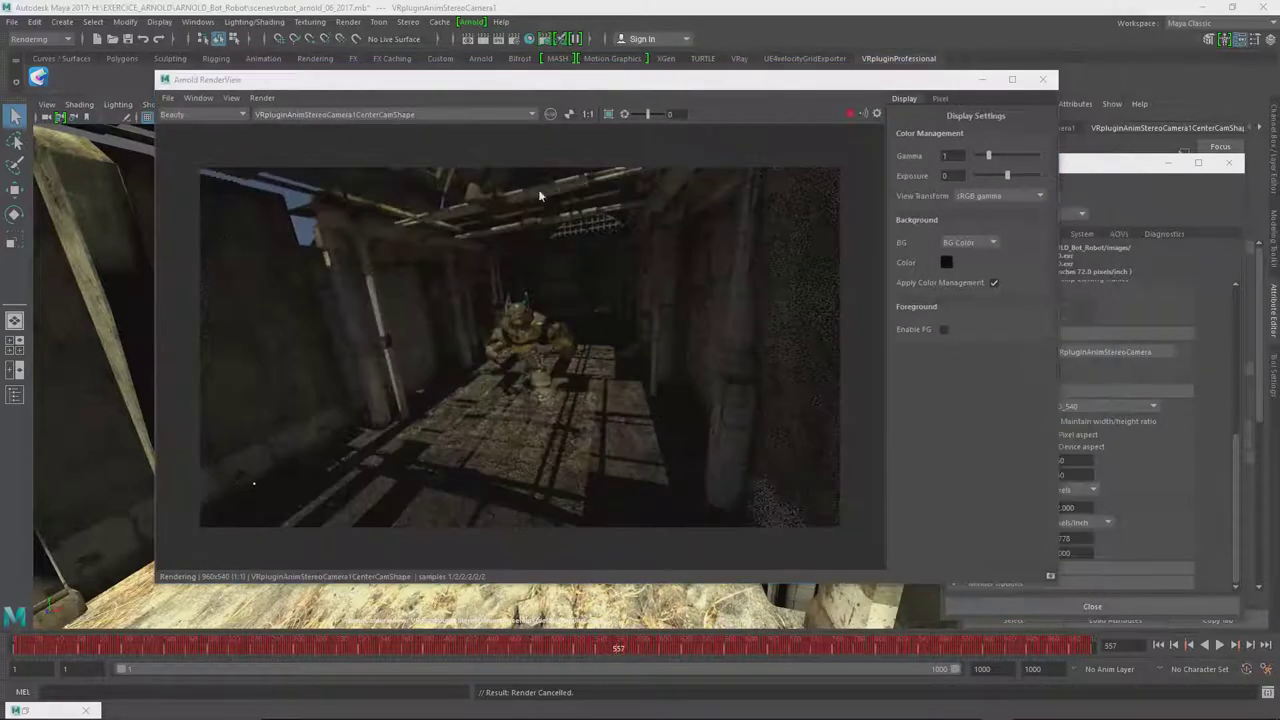
{"action": "left_click", "coordinate": [418, 115]}
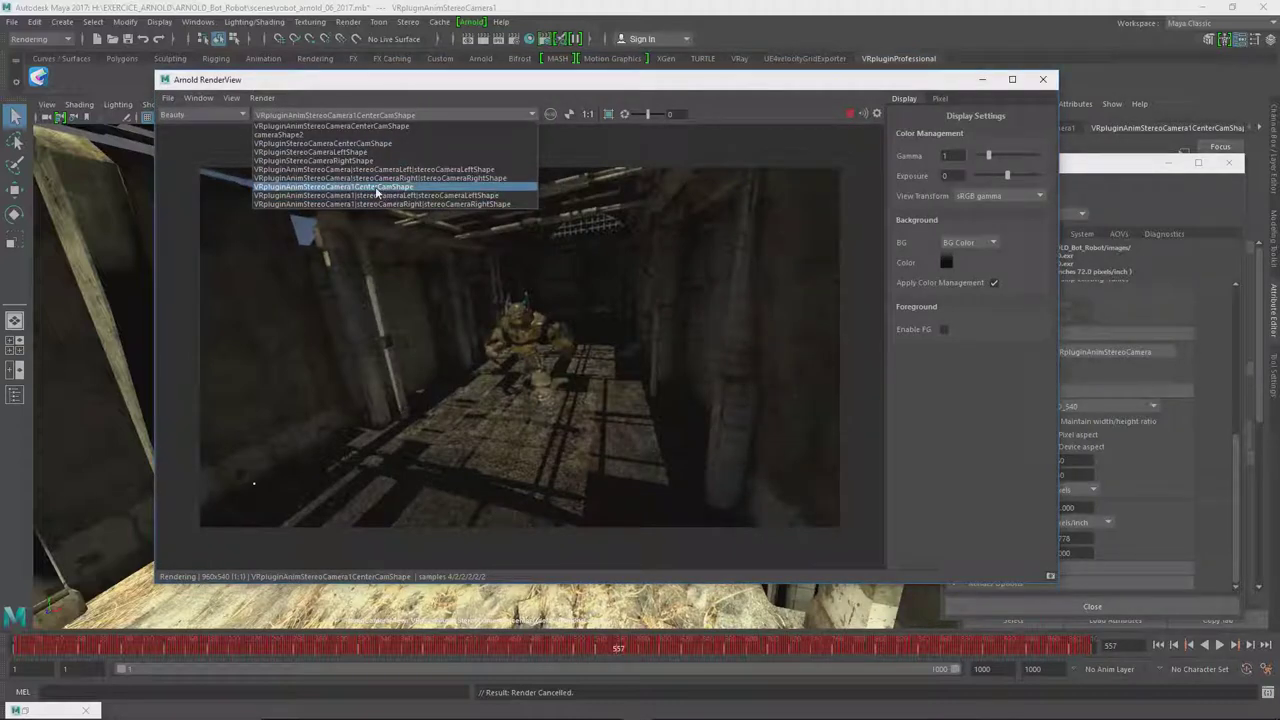
{"action": "left_click", "coordinate": [377, 188]}
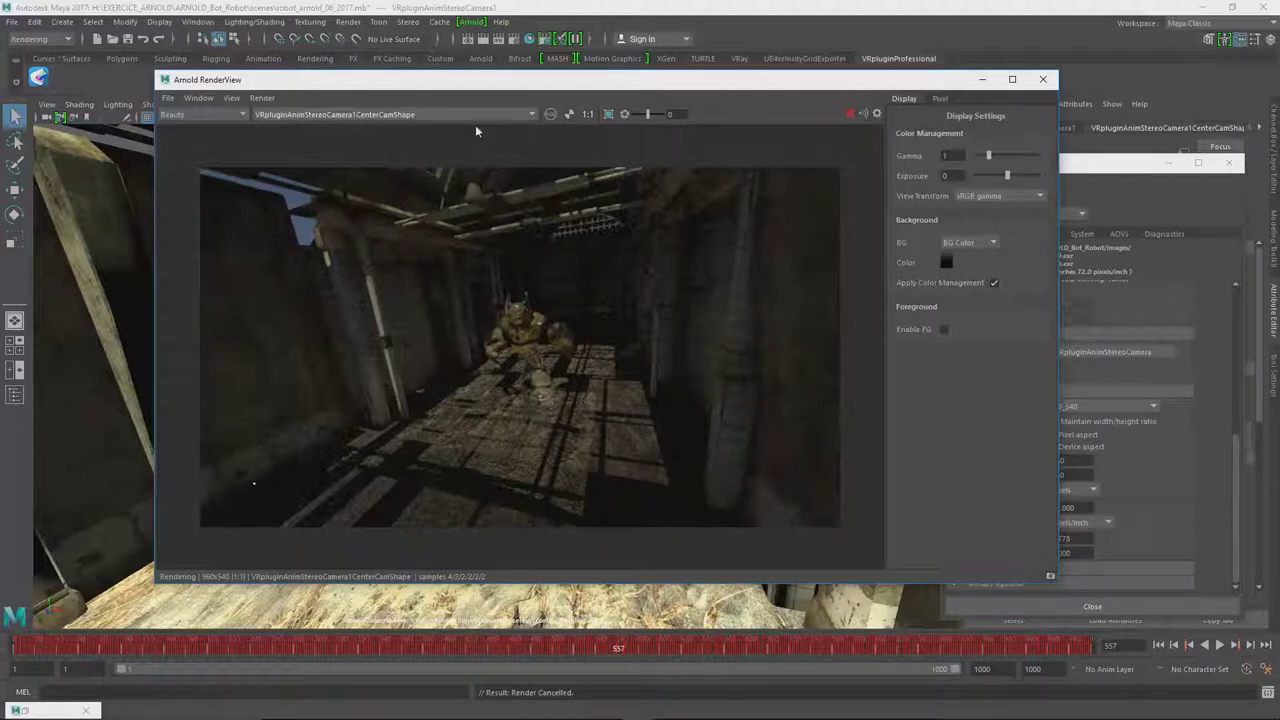
{"action": "left_click_drag", "start_coordinate": [482, 89], "coordinate": [613, 73]}
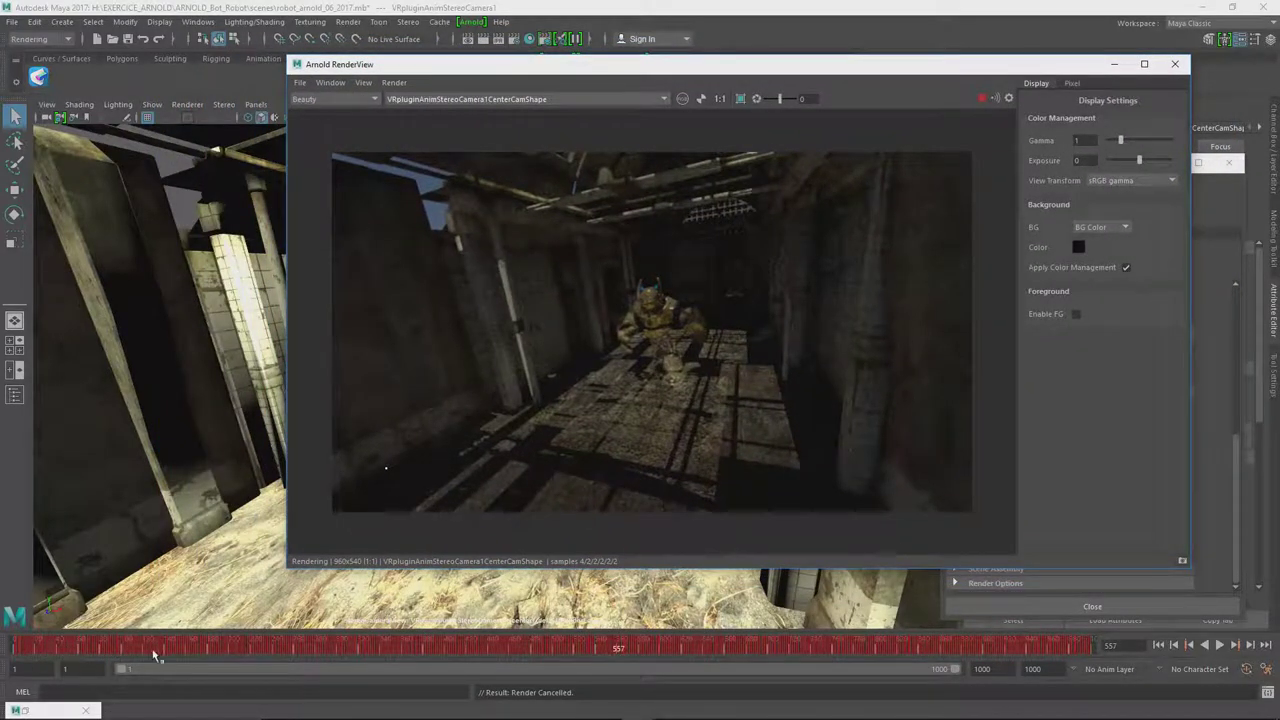
Step: Glance at the RenderView Render menu, then scrub the timeline back to about frame 455
{"action": "left_click", "coordinate": [394, 82]}
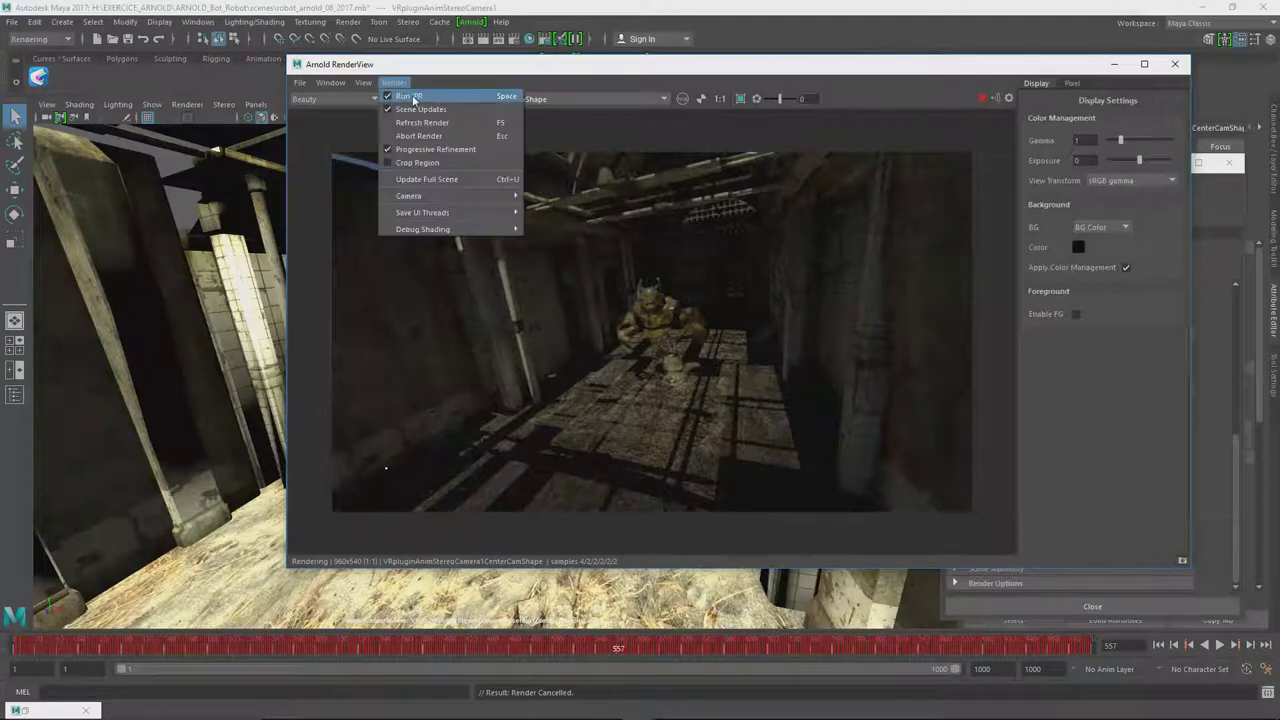
{"action": "left_click", "coordinate": [470, 76]}
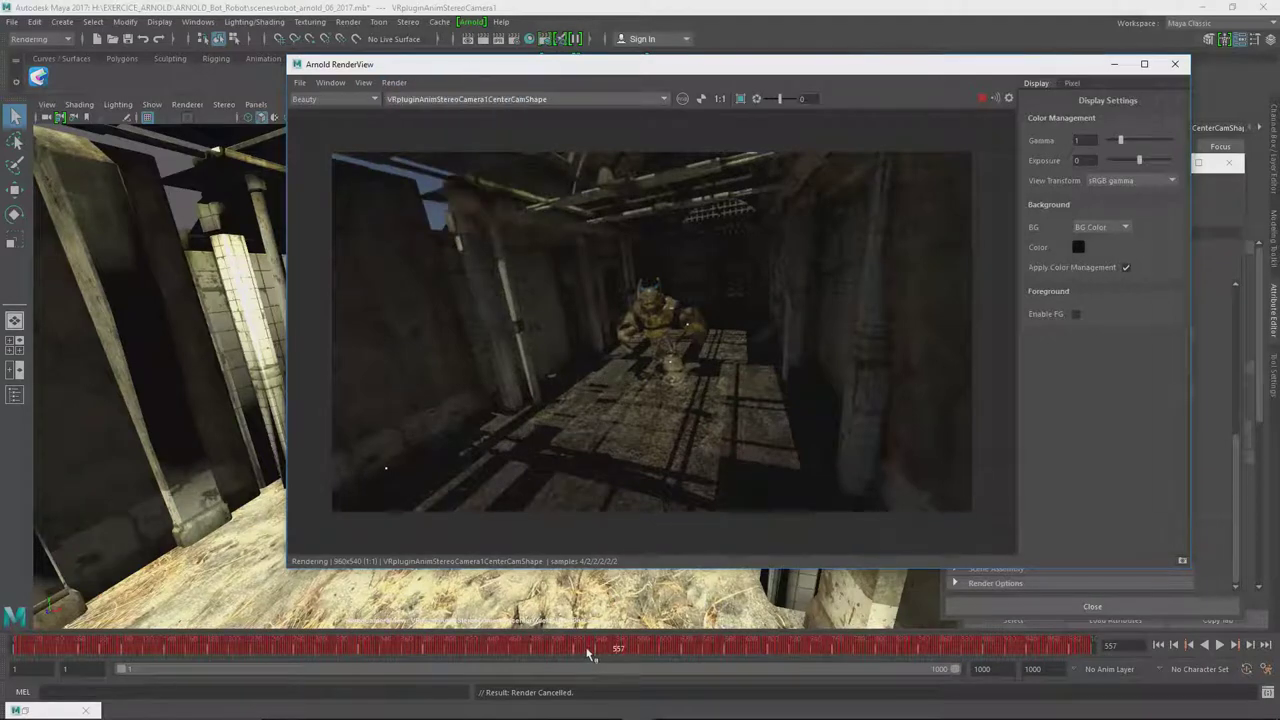
{"action": "left_click_drag", "start_coordinate": [589, 650], "coordinate": [497, 648]}
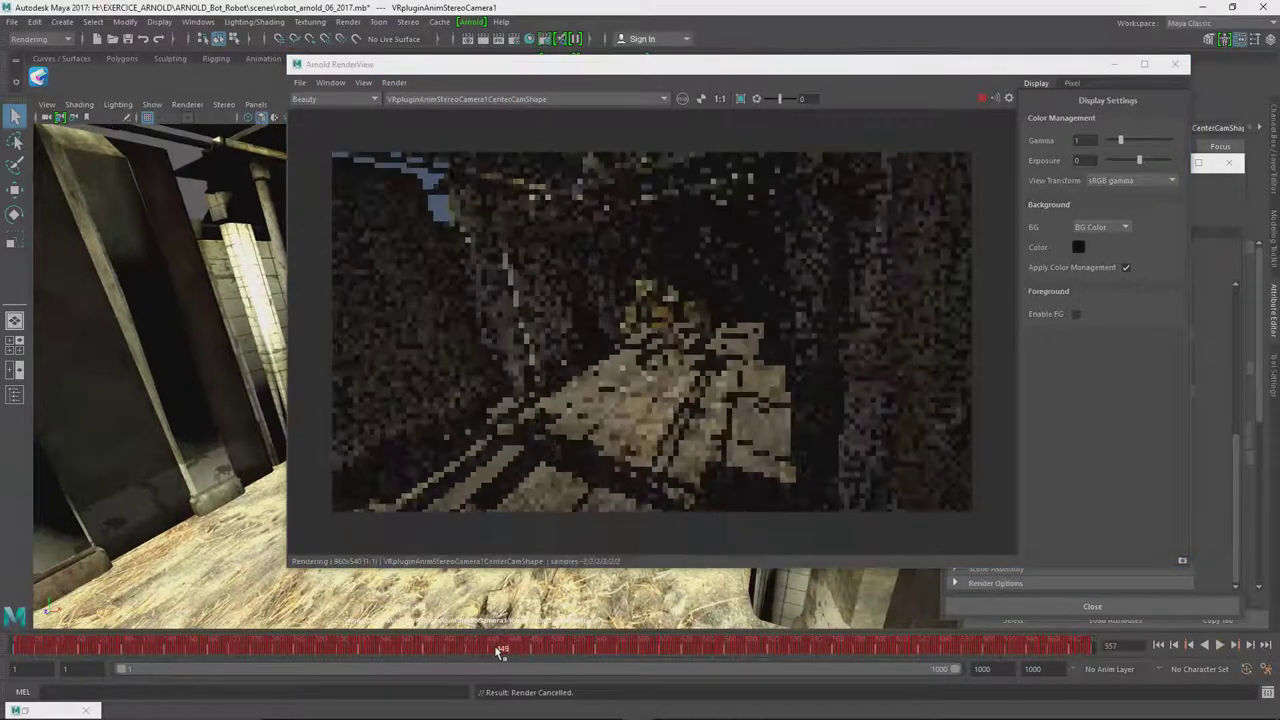
{"action": "left_click_drag", "start_coordinate": [500, 651], "coordinate": [197, 650]}
Step: Play the animation, stop it at frame 131, then resume playback
{"action": "key", "text": "alt+v"}
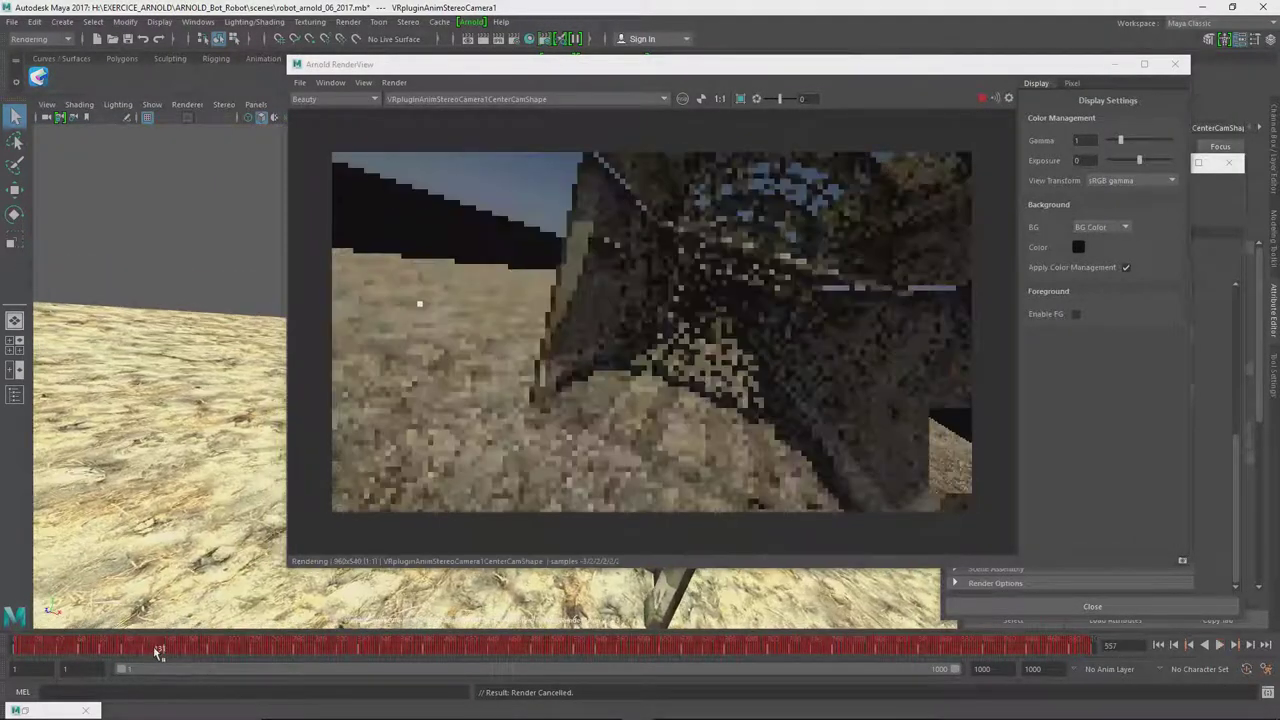
{"action": "left_click", "coordinate": [153, 647]}
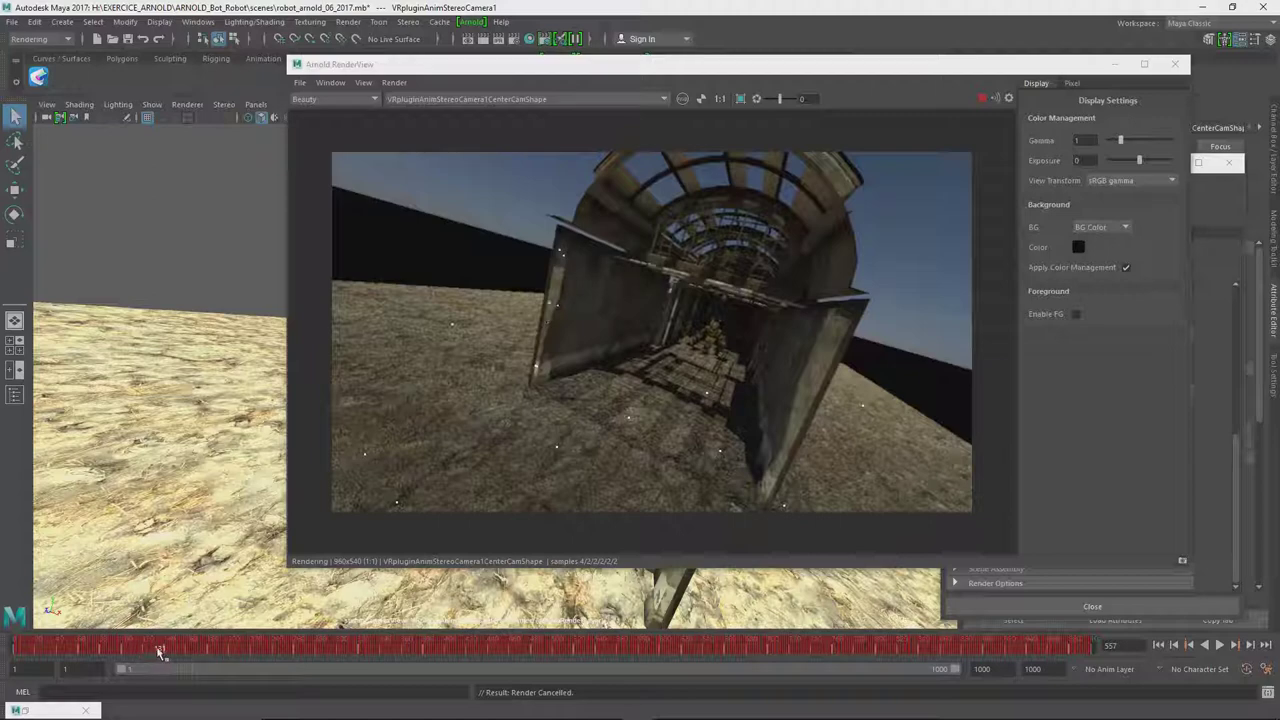
{"action": "key", "text": "alt+v"}
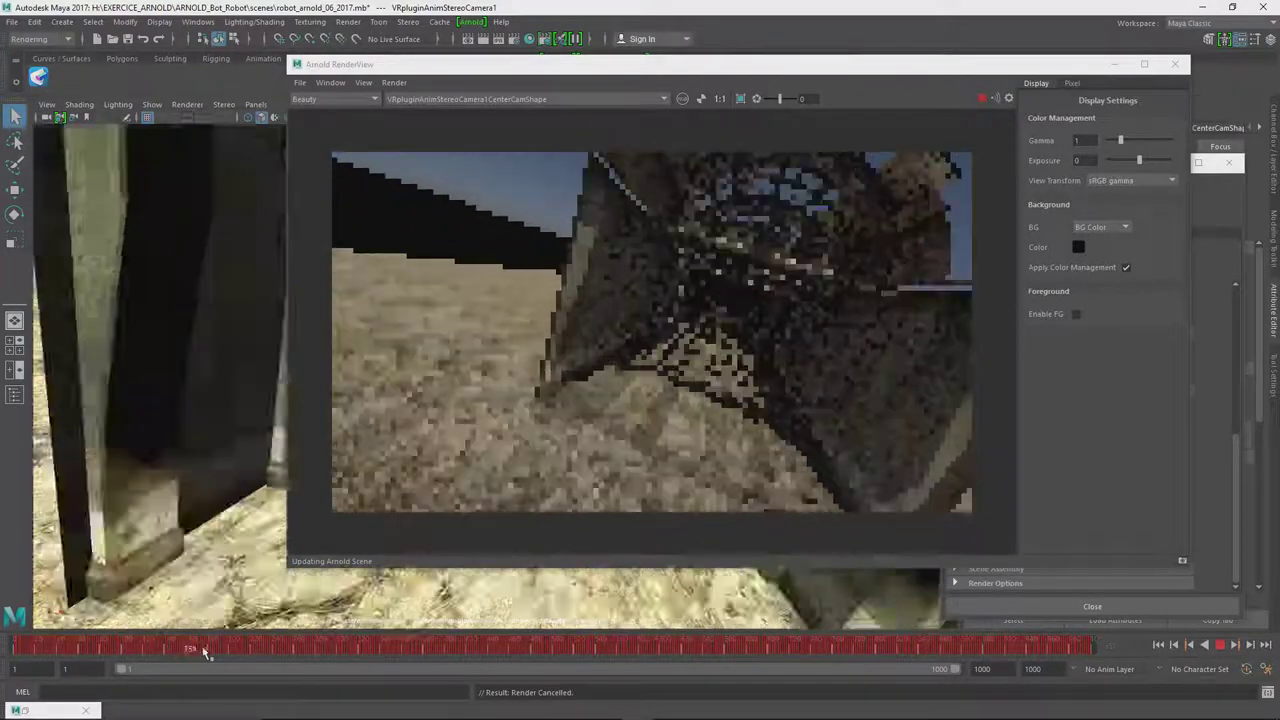
Step: Scrub the timeline forward through frame 221 to frame 557 and shift the RenderView right
{"action": "left_click_drag", "start_coordinate": [205, 652], "coordinate": [445, 648]}
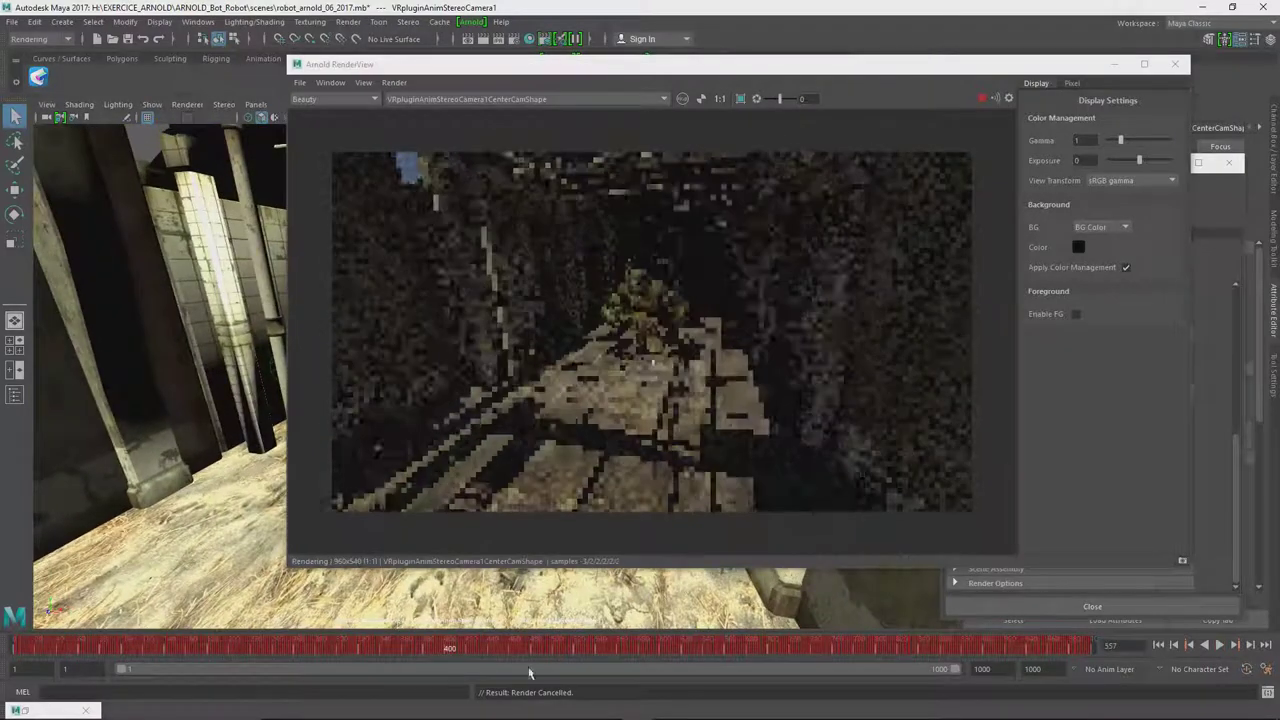
{"action": "left_click_drag", "start_coordinate": [545, 655], "coordinate": [728, 648]}
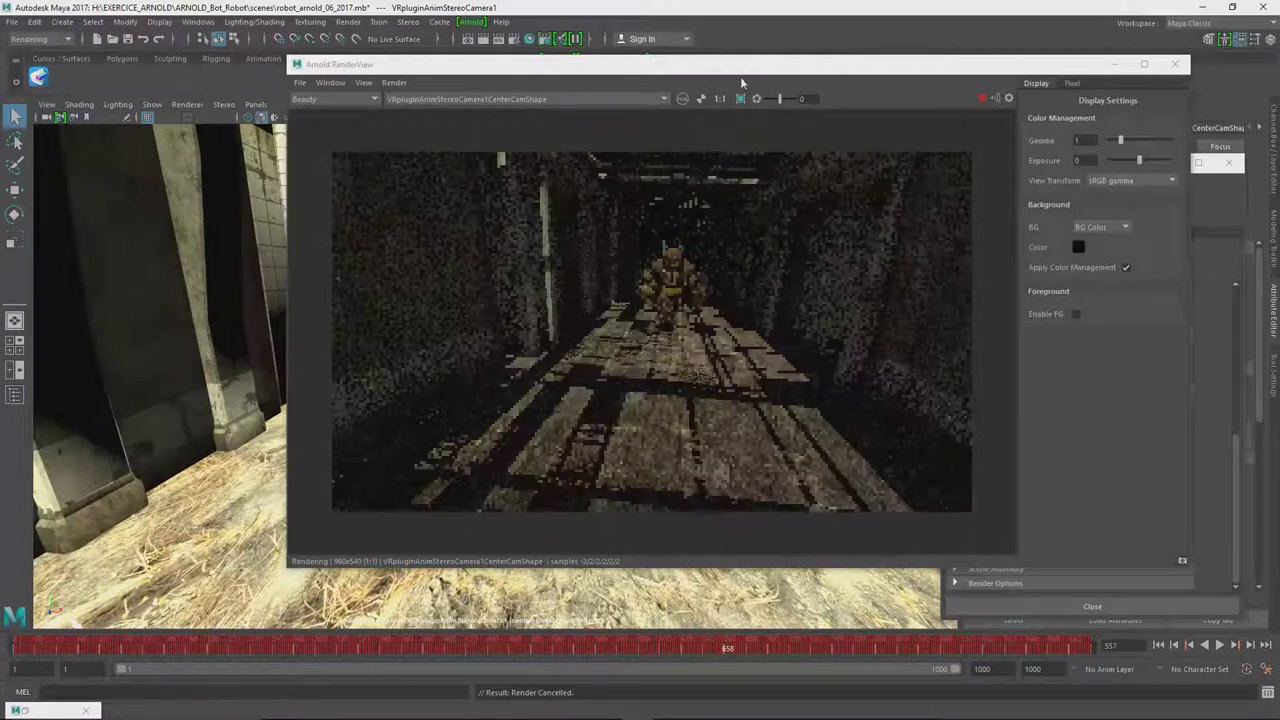
{"action": "left_click_drag", "start_coordinate": [748, 68], "coordinate": [818, 81]}
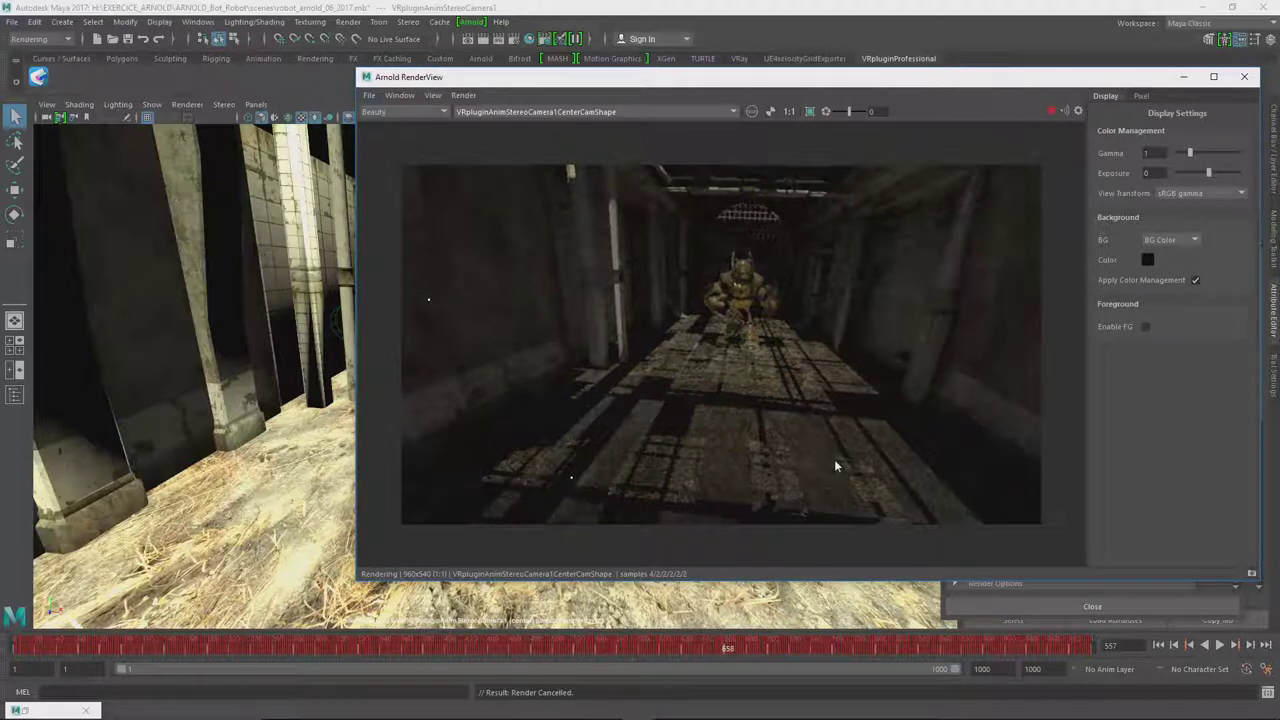
{"action": "left_click_drag", "start_coordinate": [757, 83], "coordinate": [615, 91]}
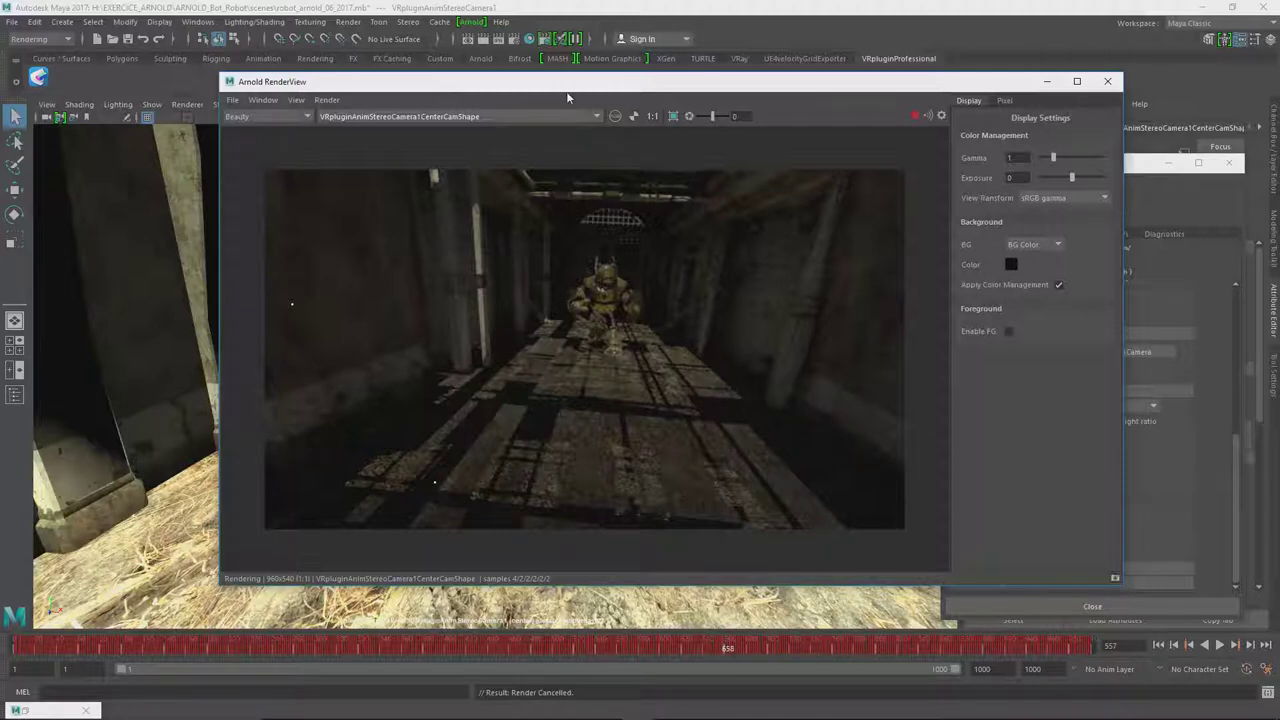
{"action": "left_click_drag", "start_coordinate": [566, 91], "coordinate": [516, 110]}
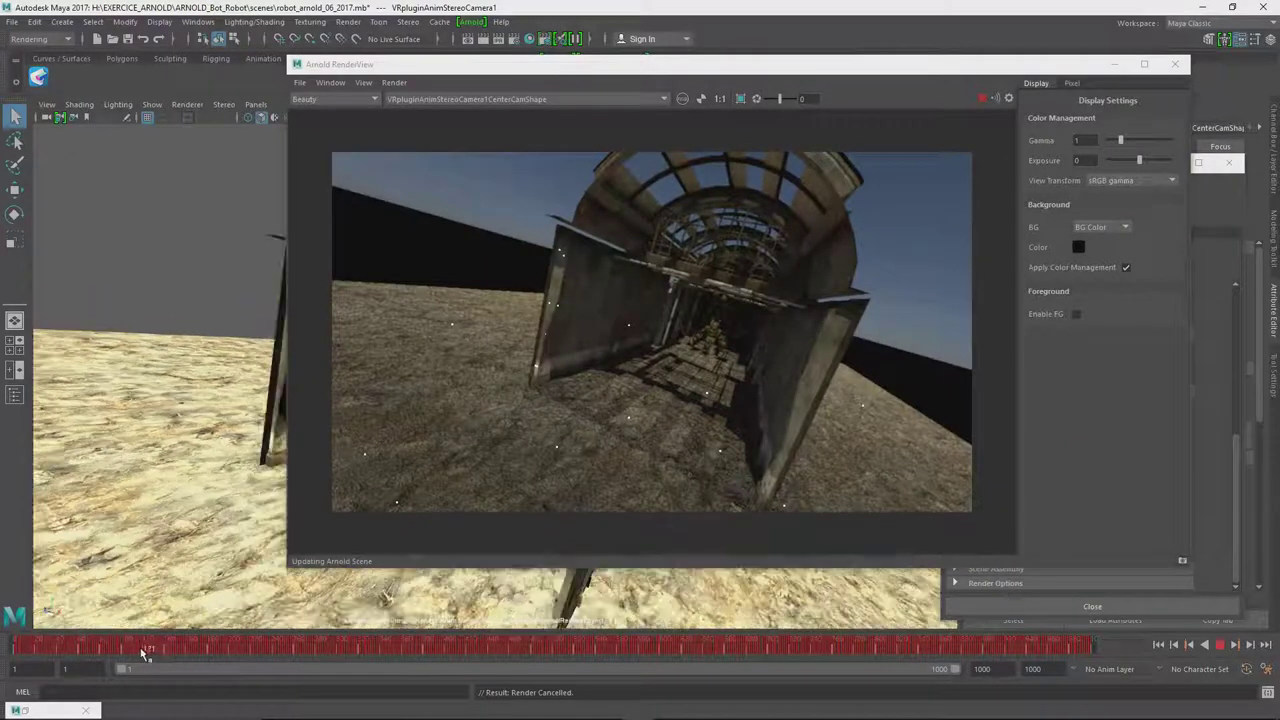
{"action": "mouse_move", "coordinate": [151, 647]}
{"action": "left_mouse_down"}
{"action": "mouse_move", "coordinate": [129, 646]}
{"action": "mouse_move", "coordinate": [449, 648]}
{"action": "left_mouse_up"}
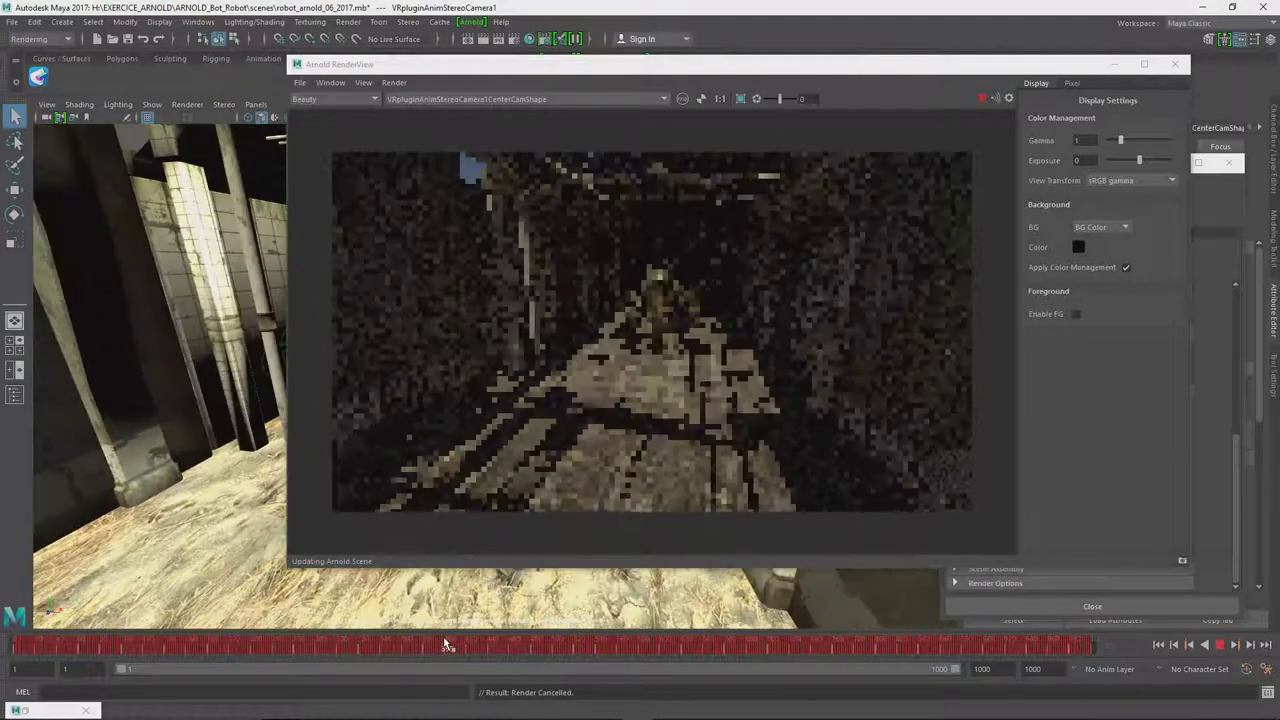
{"action": "left_click_drag", "start_coordinate": [547, 655], "coordinate": [728, 655]}
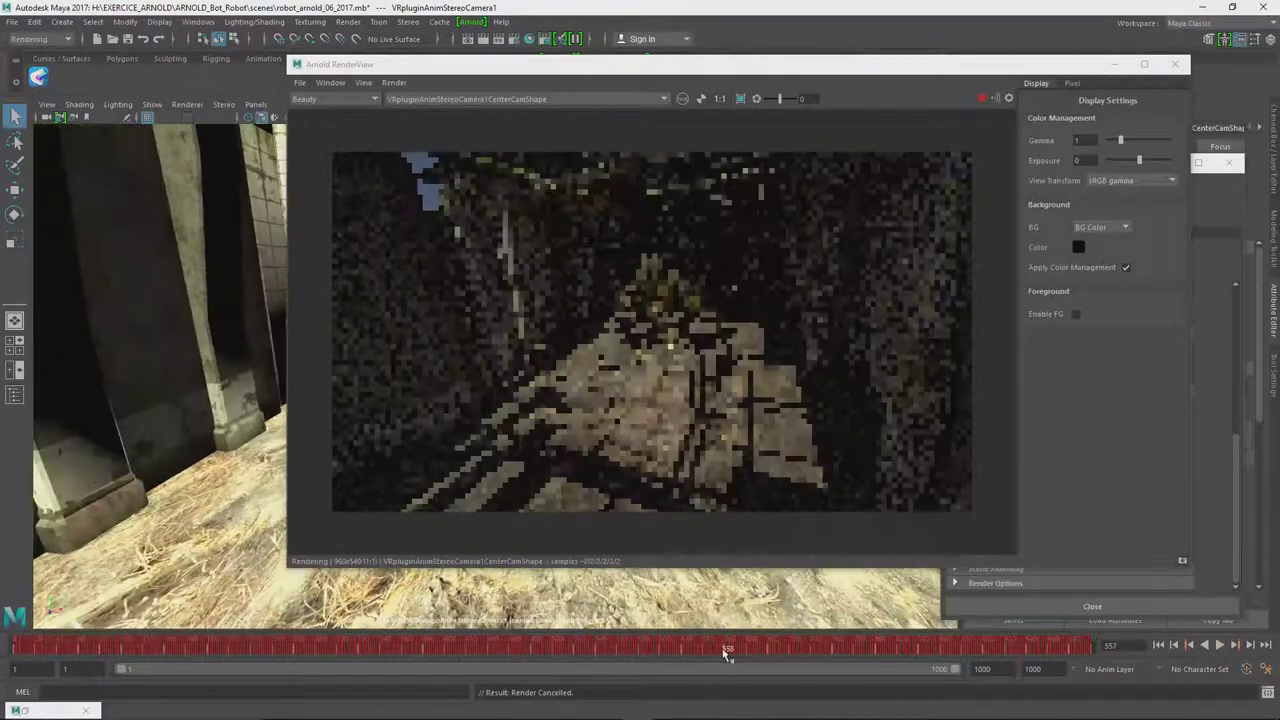
{"action": "left_click_drag", "start_coordinate": [751, 68], "coordinate": [820, 81]}
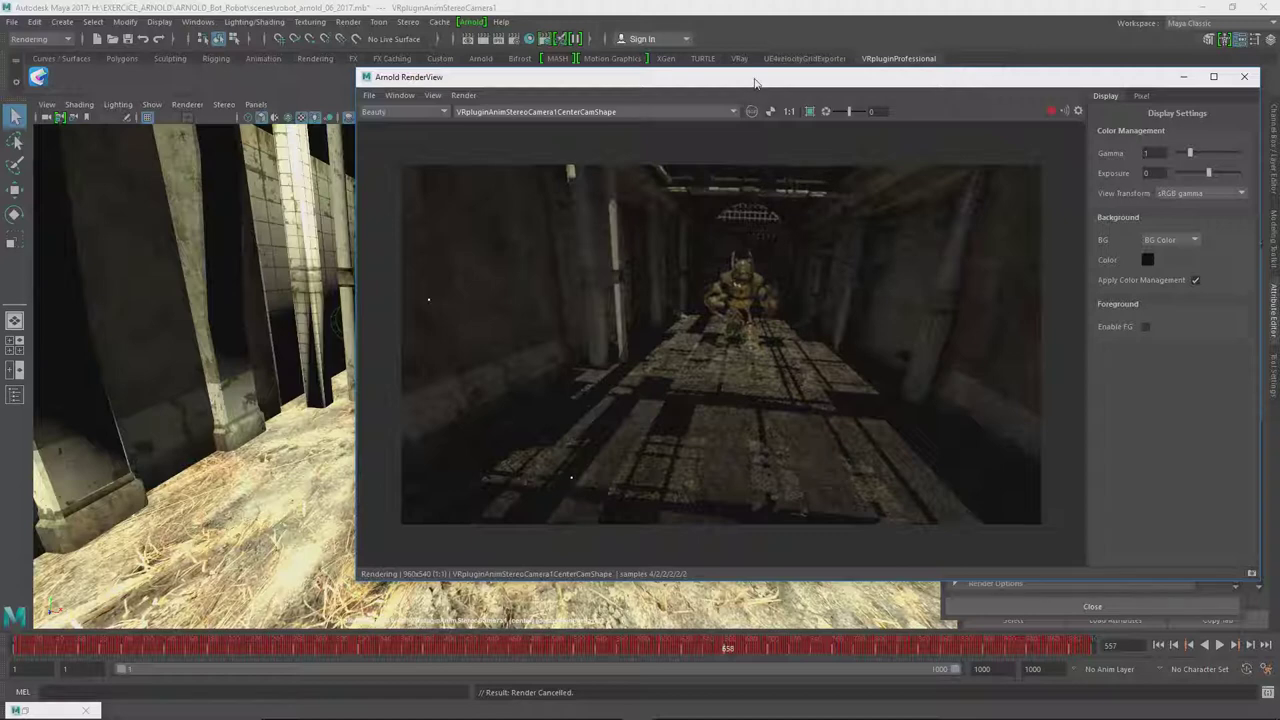
{"action": "left_click_drag", "start_coordinate": [757, 83], "coordinate": [612, 93]}
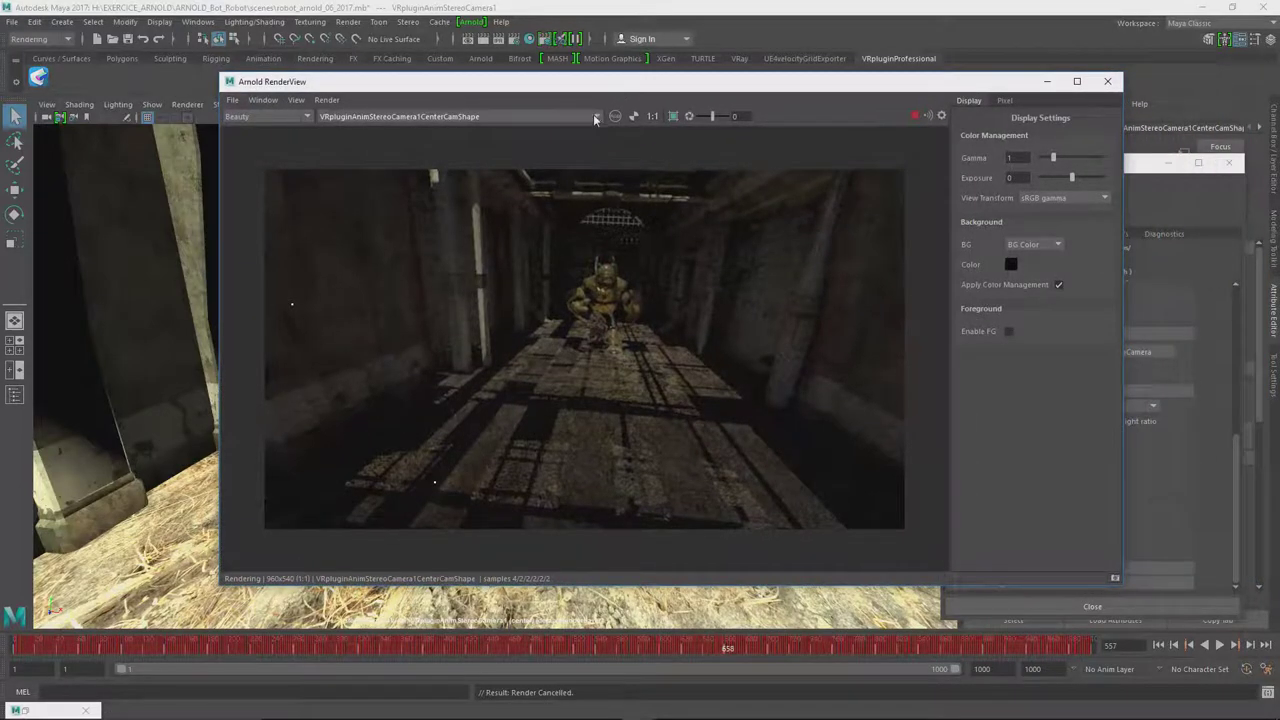